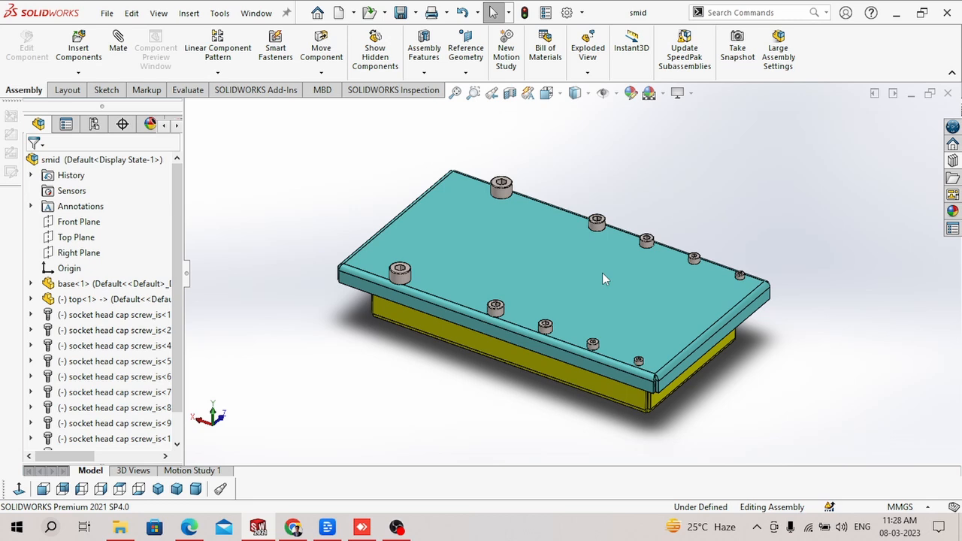
Examine the cover, base and socket head cap screws of the box assembly from several angles
middle_drag(597, 225, 590, 283)
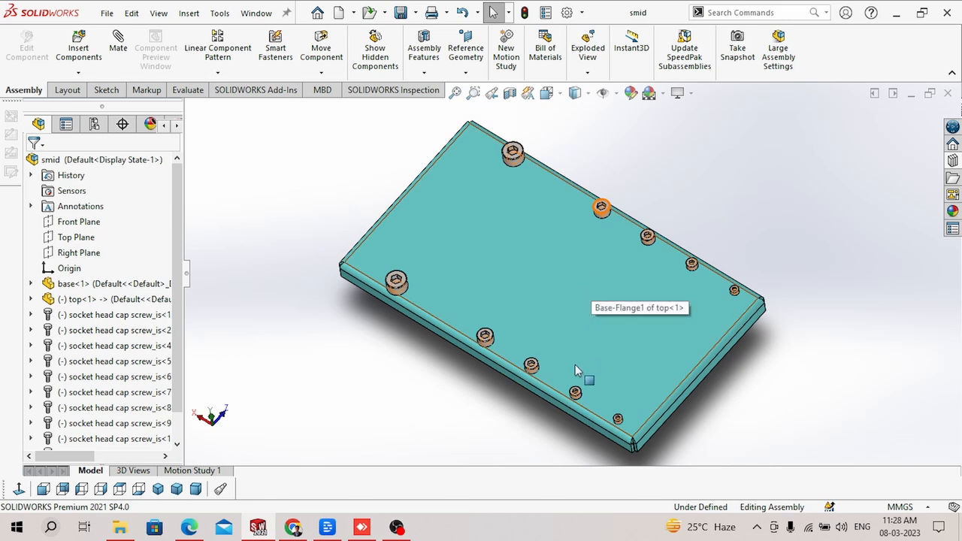
middle_drag(575, 365, 594, 335)
scroll(649, 301, down, 5)
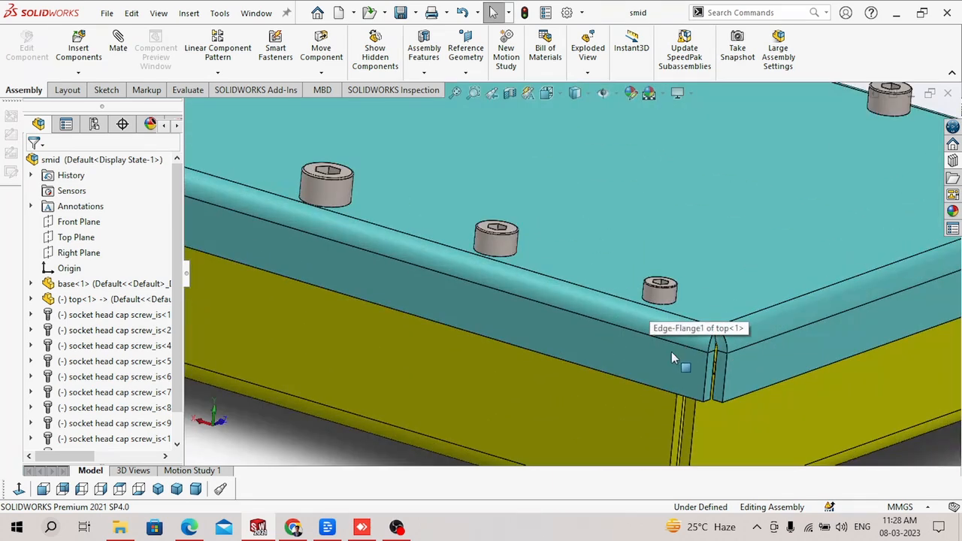
middle_drag(671, 352, 663, 334)
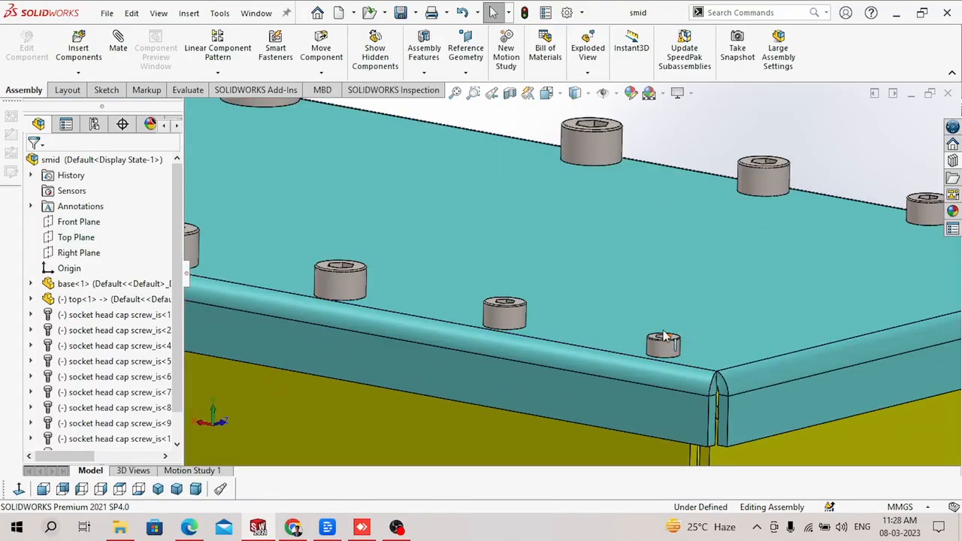
scroll(664, 336, up, 5)
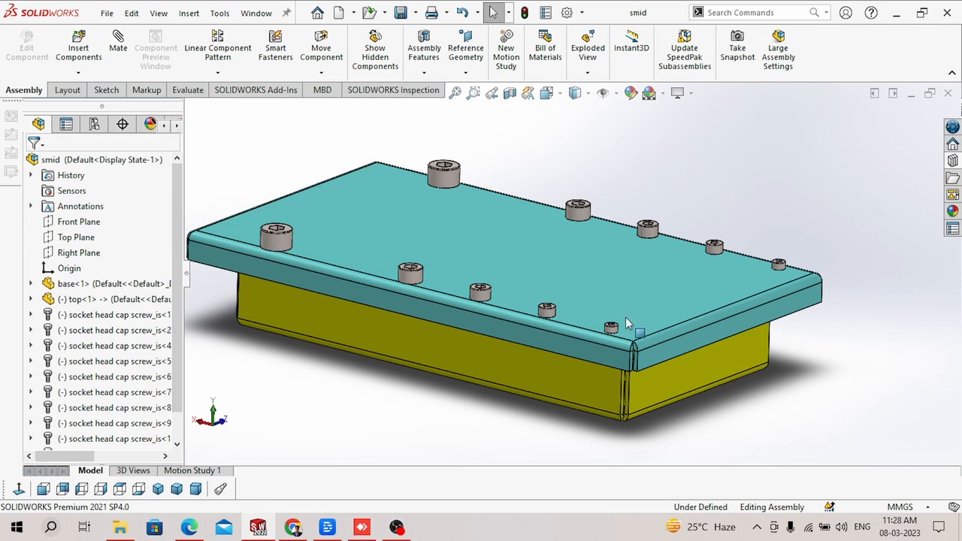
scroll(633, 344, down, 2)
scroll(627, 339, down, 4)
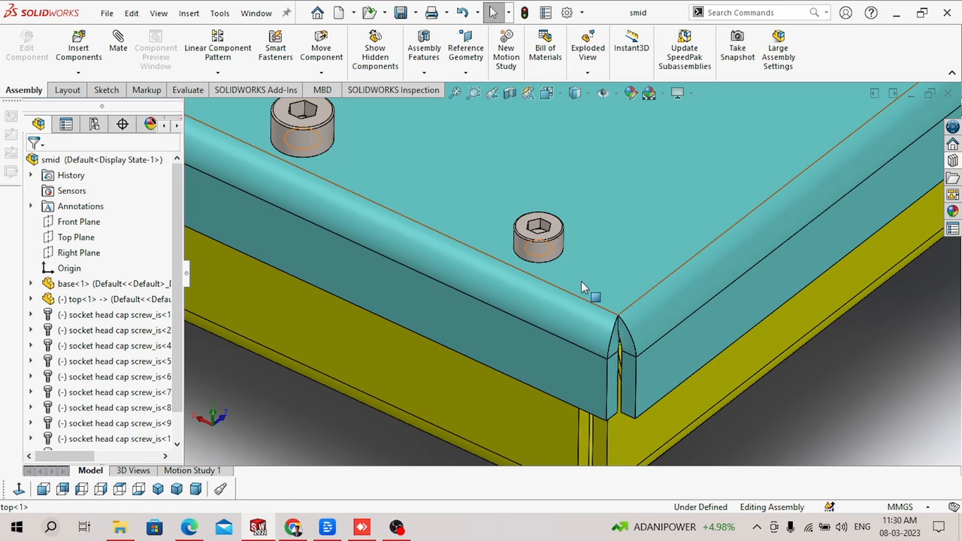
middle_drag(581, 281, 584, 366)
scroll(645, 302, up, 5)
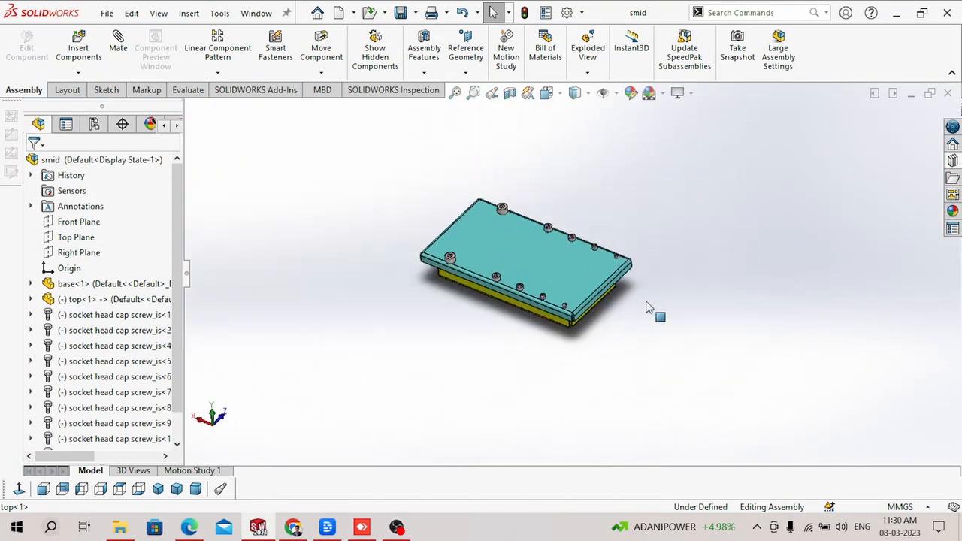
Open the smallest socket head cap screw at the cover's corner as a separate part, acknowledging that it is read-only
middle_drag(645, 302, 554, 284)
scroll(555, 280, down, 3)
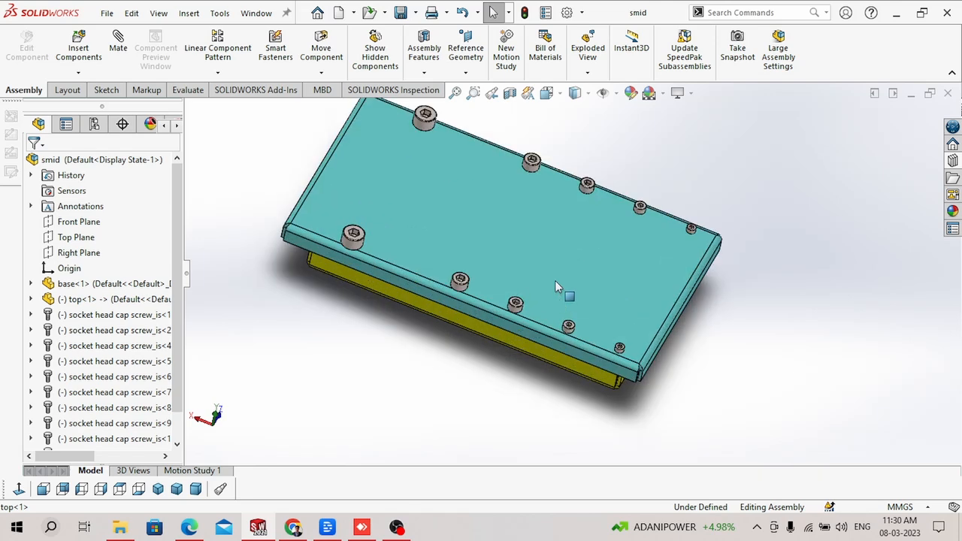
scroll(577, 331, down, 3)
middle_drag(609, 327, 600, 213)
scroll(636, 335, down, 3)
scroll(601, 271, down, 2)
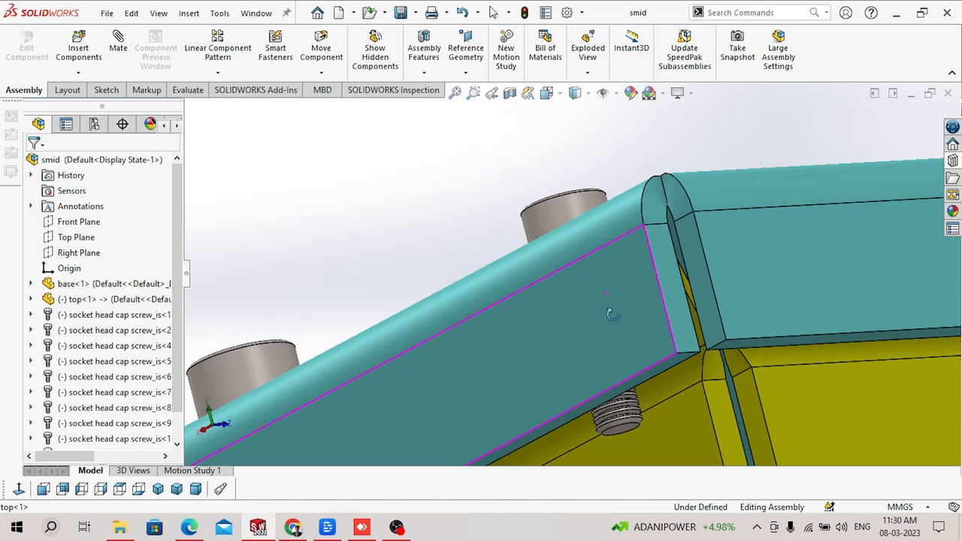
click(571, 194)
click(603, 123)
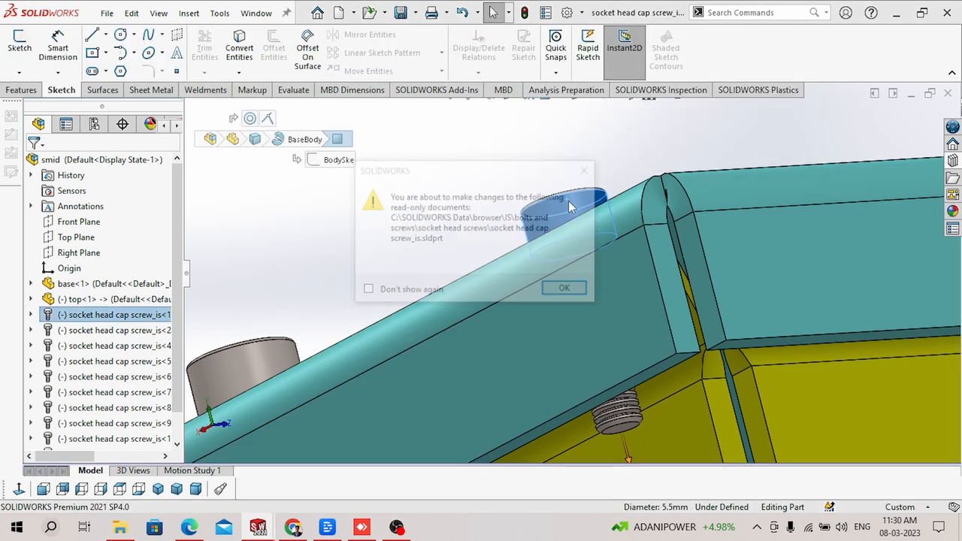
click(567, 290)
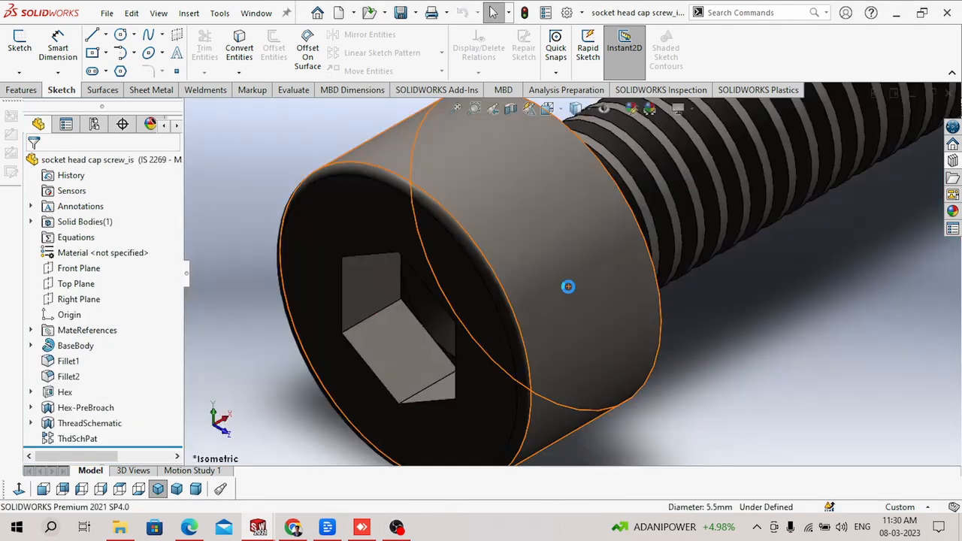
Examine the screw part's head, hex socket and threaded shank from several angles
scroll(568, 286, up, 5)
middle_drag(643, 247, 626, 188)
scroll(618, 192, down, 3)
scroll(643, 207, up, 4)
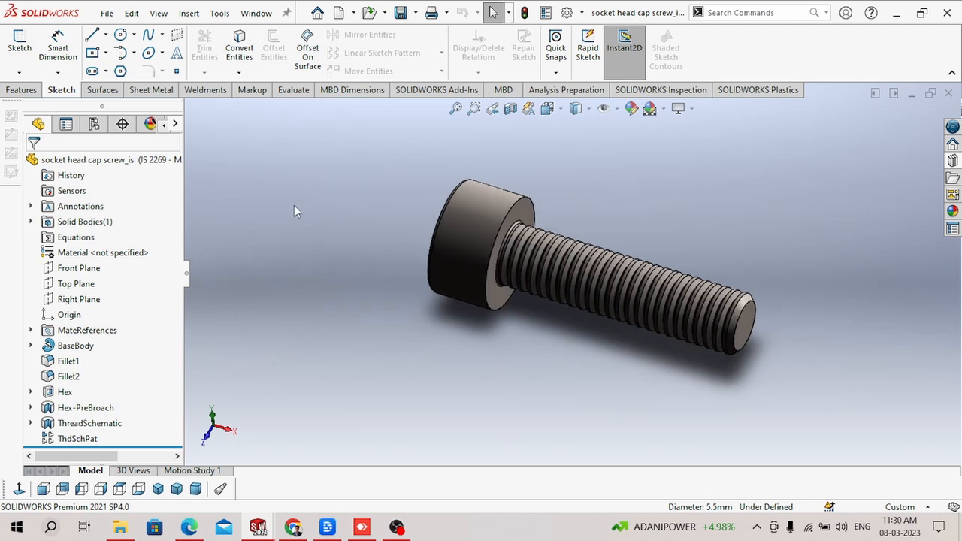
mouse_move(187, 275)
mouse_down()
mouse_move(326, 277)
mouse_move(179, 273)
mouse_up()
scroll(773, 278, down, 3)
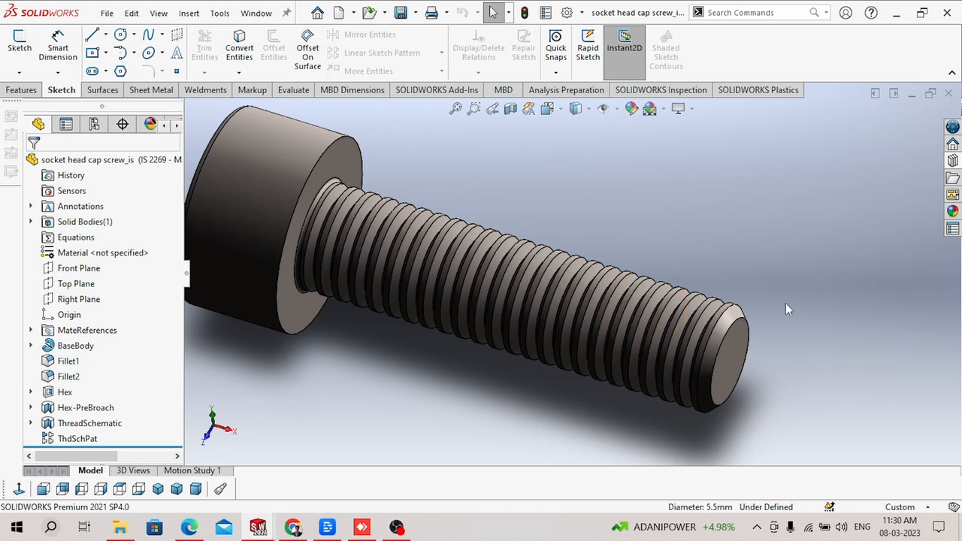
middle_drag(687, 361, 685, 280)
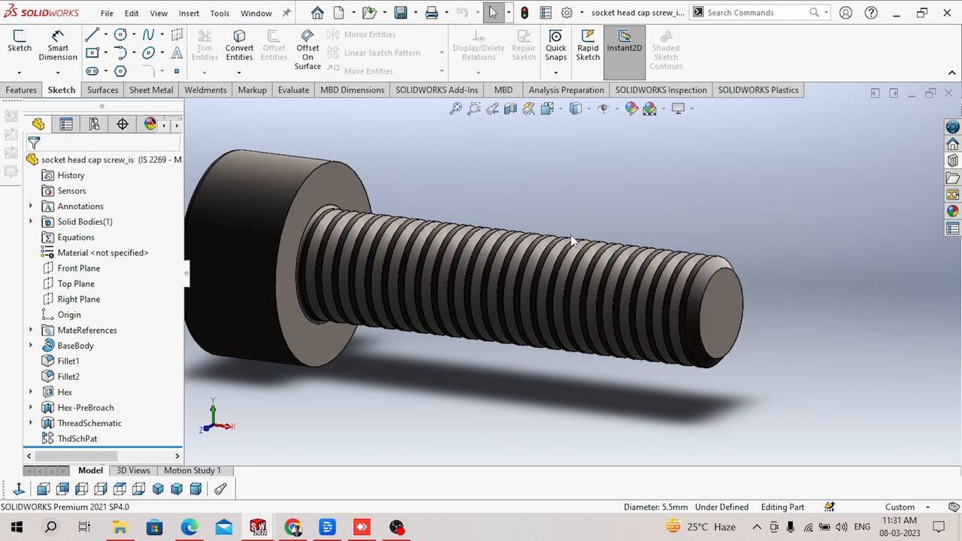
Close the screw part without saving it and keep its changes in the assembly
scroll(730, 307, up, 3)
click(947, 92)
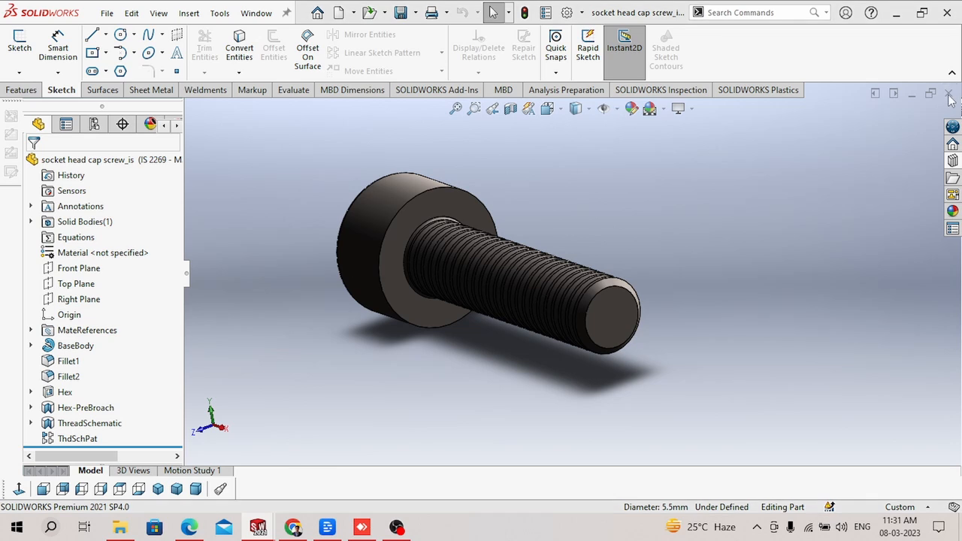
click(518, 259)
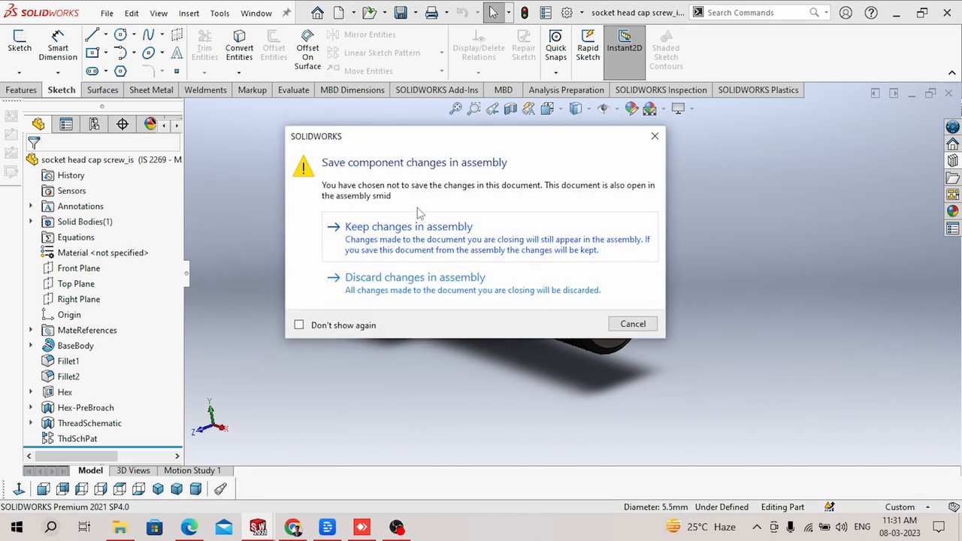
click(433, 228)
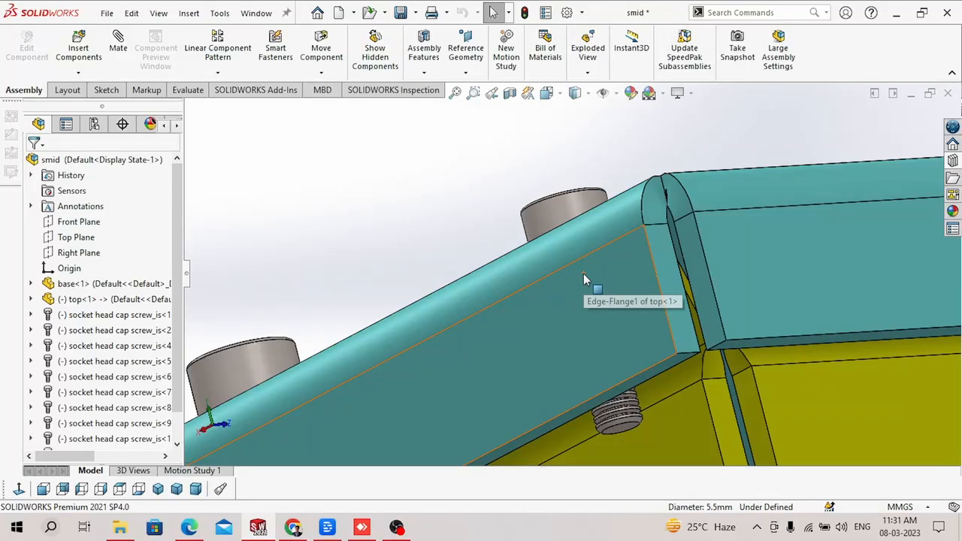
Raise the cover with its screws straight up off the base to expose the flange holes
key(f)
middle_drag(575, 394, 506, 388)
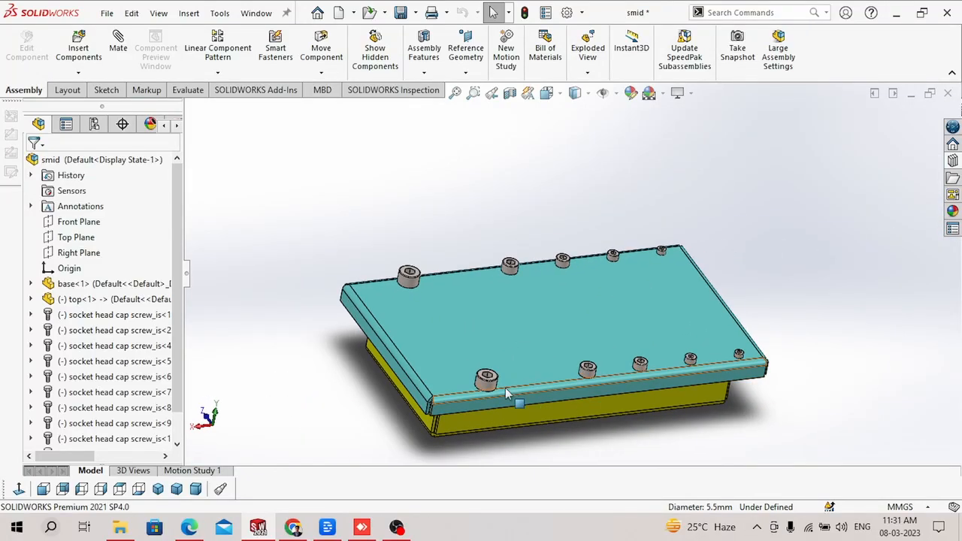
scroll(579, 327, up, 4)
middle_drag(579, 326, 619, 306)
scroll(619, 306, down, 5)
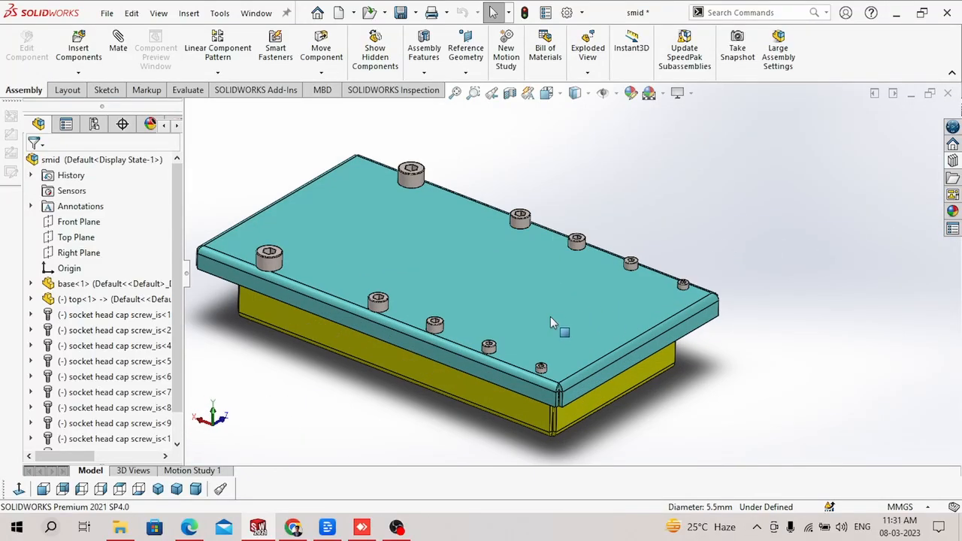
scroll(553, 326, up, 3)
drag(515, 275, 517, 200)
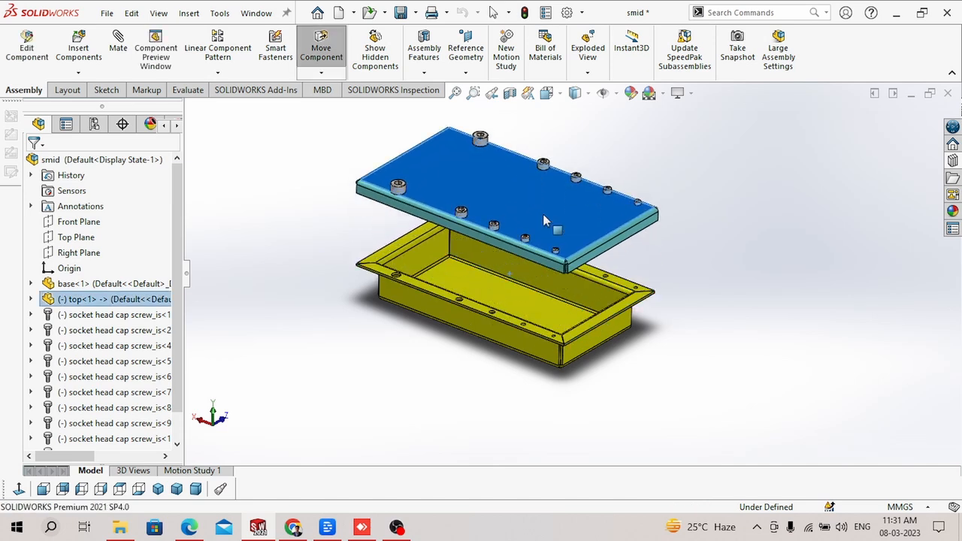
Lower the cover with its screws back onto the base flange and clear the selection
scroll(578, 225, down, 5)
scroll(569, 209, up, 1)
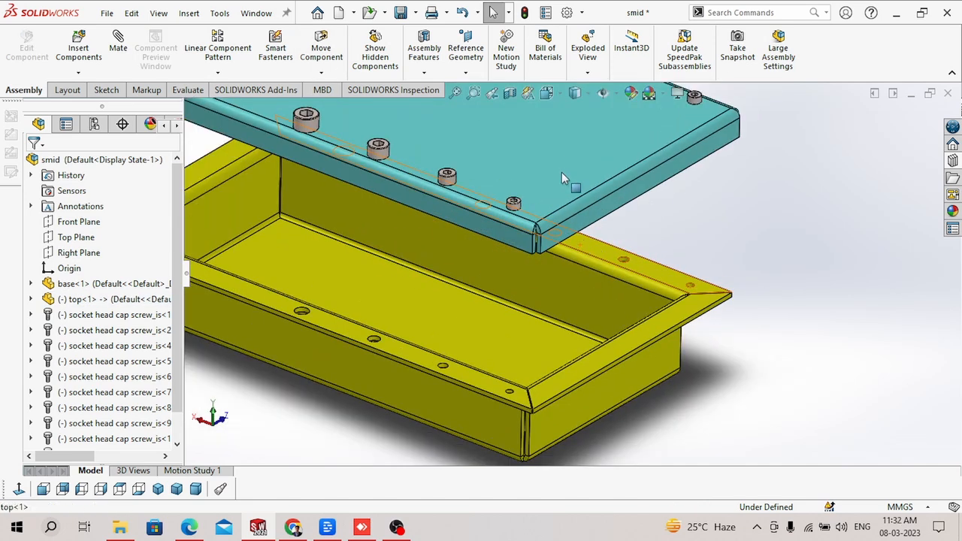
drag(561, 172, 558, 355)
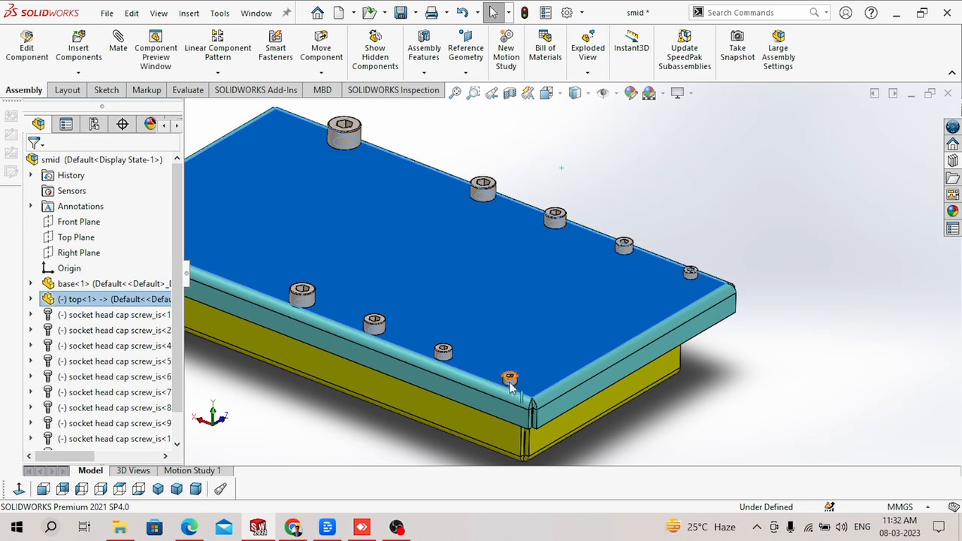
middle_drag(558, 355, 503, 368)
middle_drag(560, 154, 531, 281)
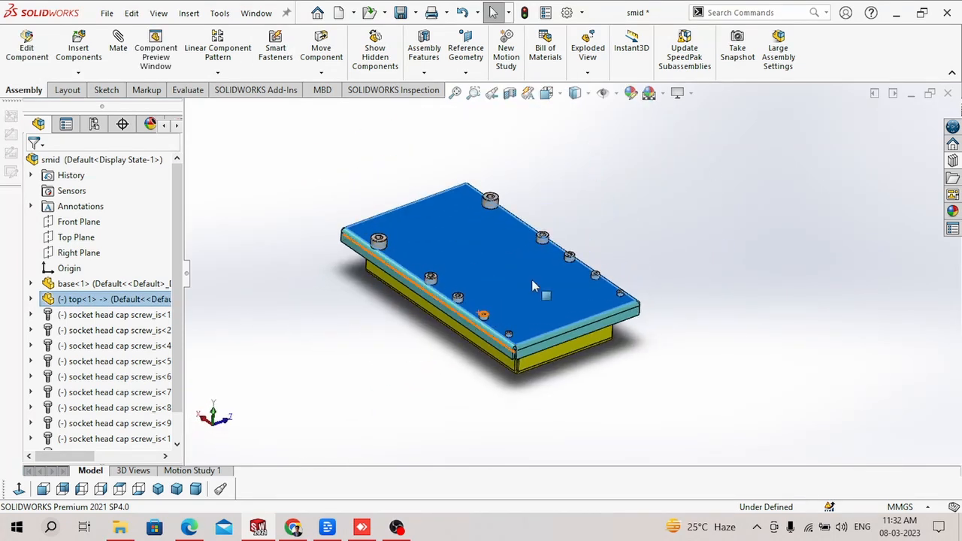
click(613, 230)
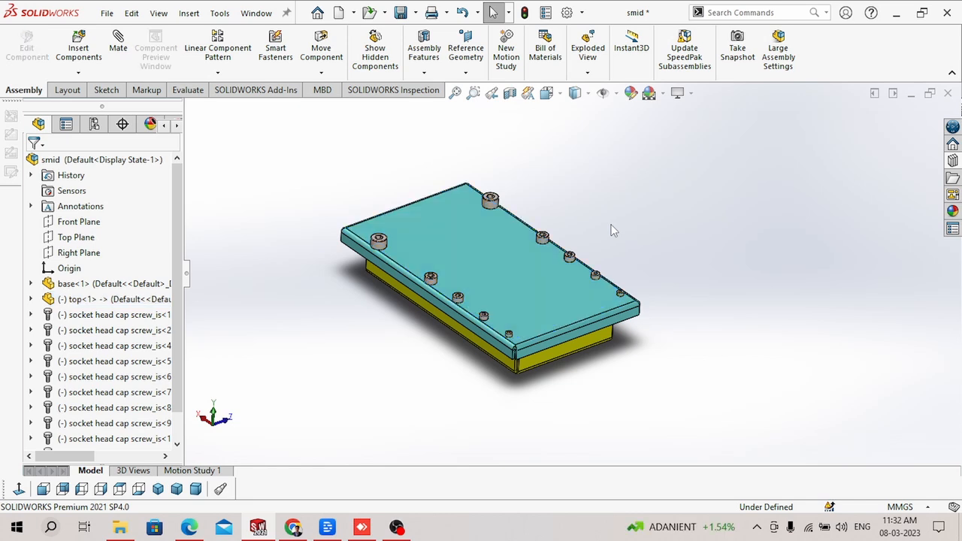
Examine the screw heads on the cover and the threaded screw ends beneath the base flange
scroll(514, 337, down, 4)
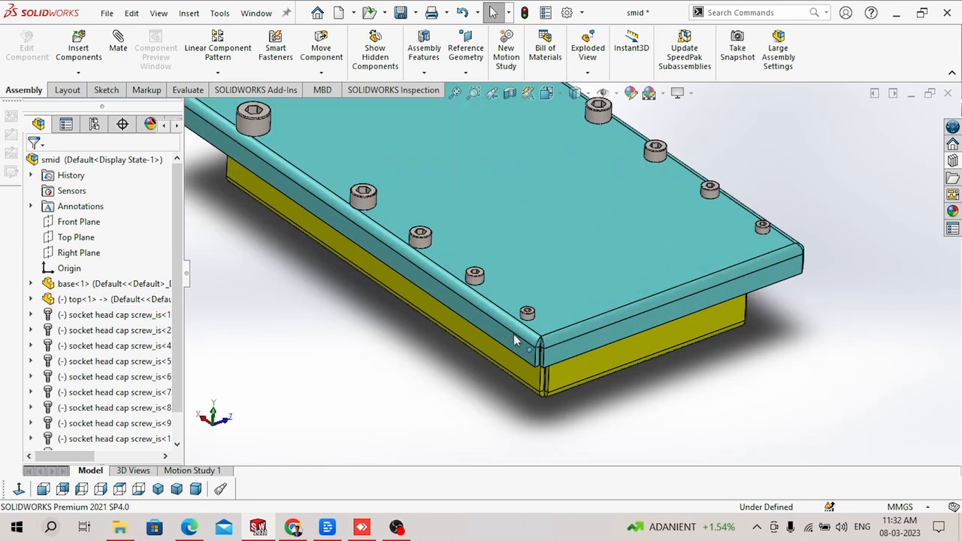
mouse_move(550, 333)
middle_down()
mouse_move(576, 295)
mouse_move(596, 293)
mouse_move(542, 324)
middle_up()
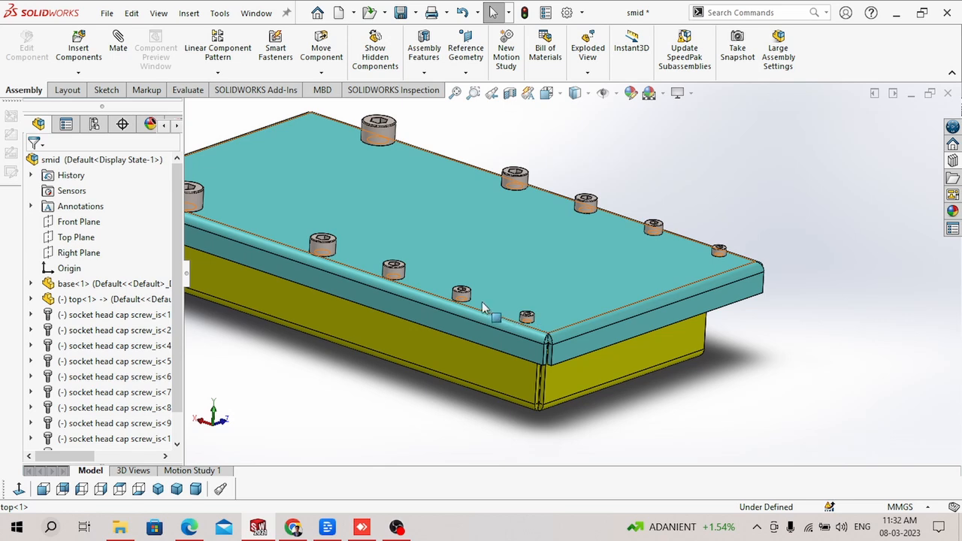
scroll(650, 286, up, 3)
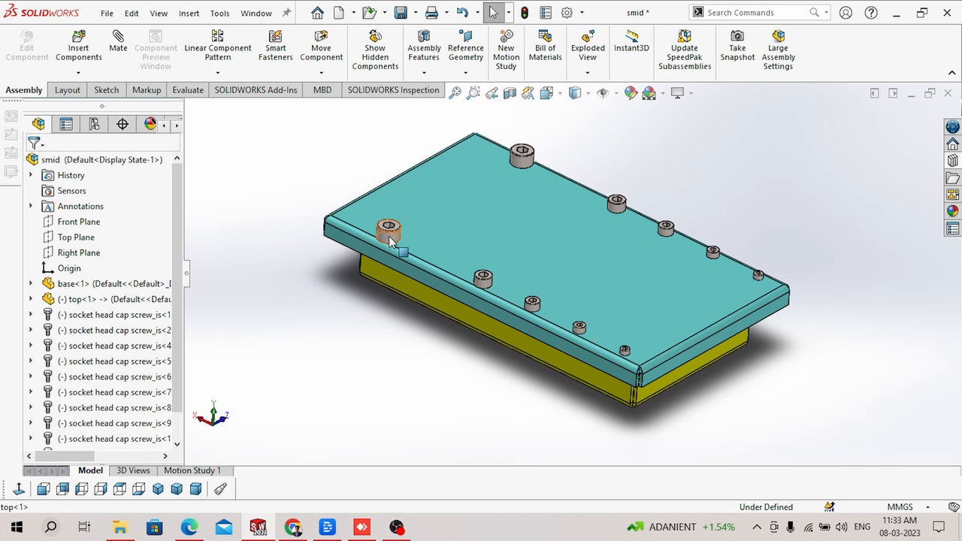
scroll(736, 282, down, 5)
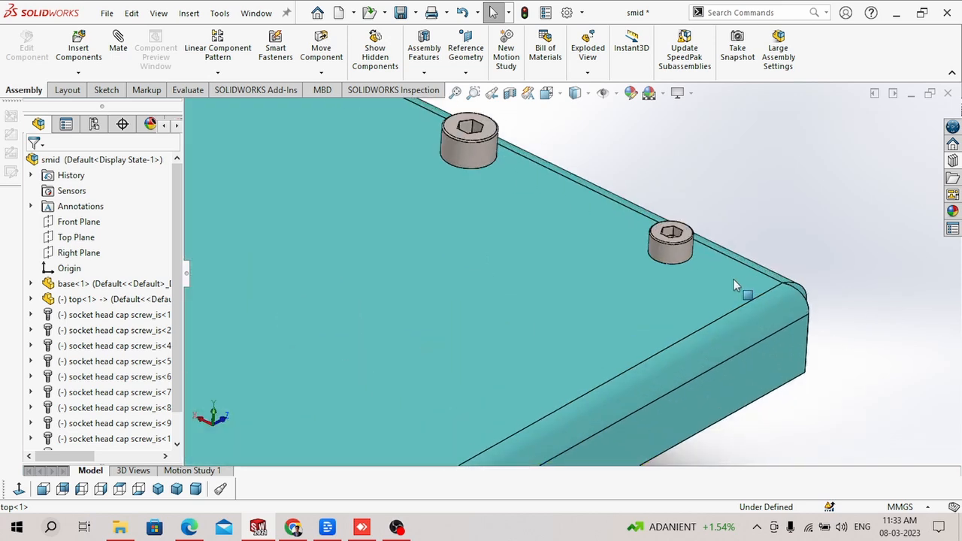
middle_drag(668, 250, 369, 278)
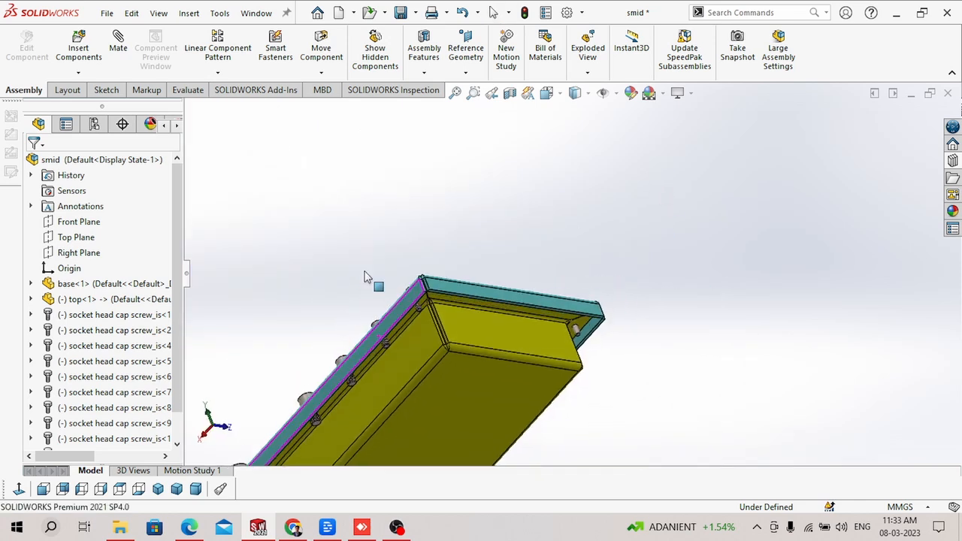
scroll(521, 284, down, 5)
scroll(604, 290, down, 3)
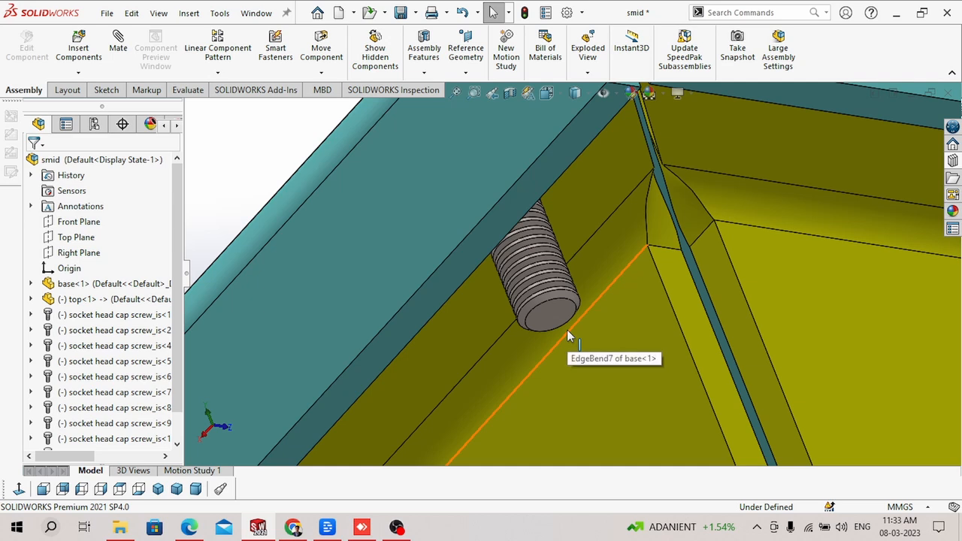
scroll(588, 311, up, 8)
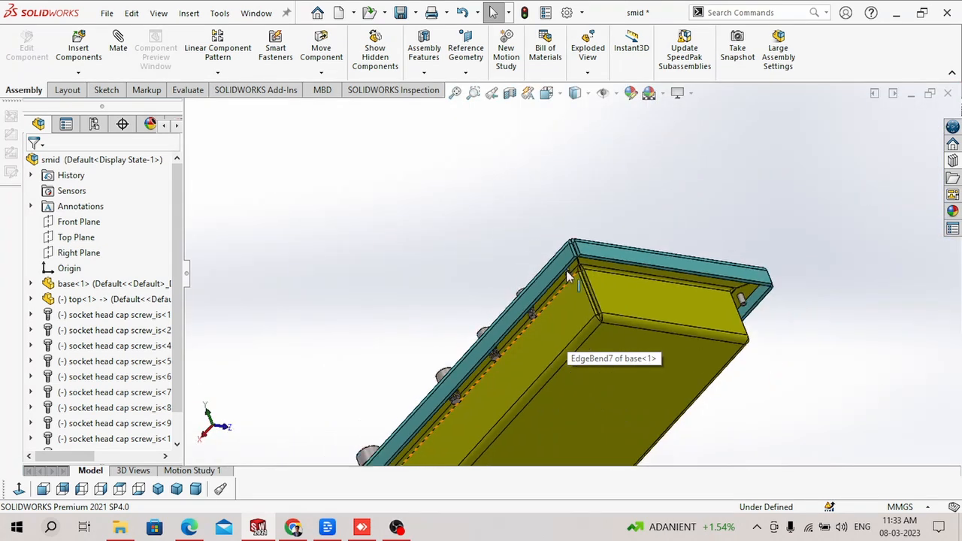
middle_drag(567, 272, 661, 360)
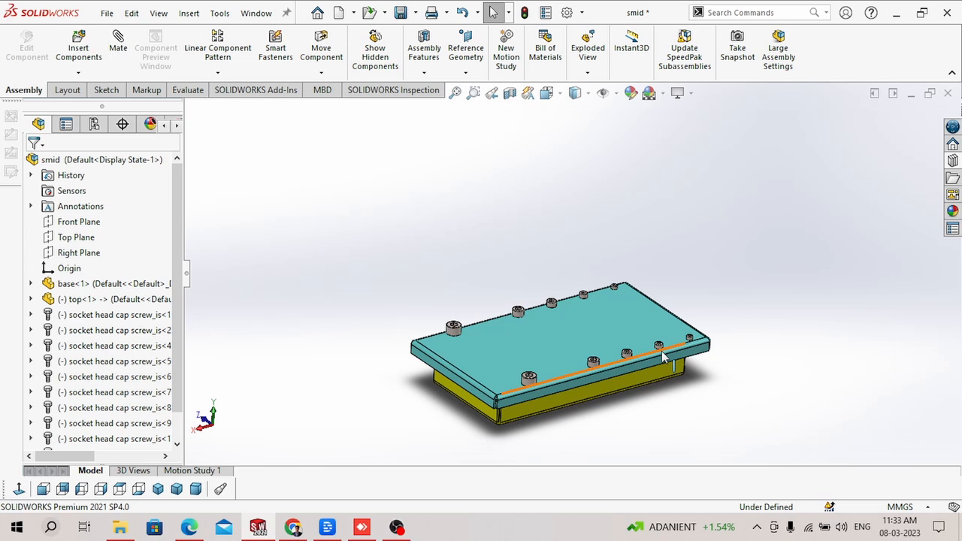
Check the smallest corner screw up close and lift the cover off the base, leaving a gap above the flange holes
scroll(661, 357, down, 4)
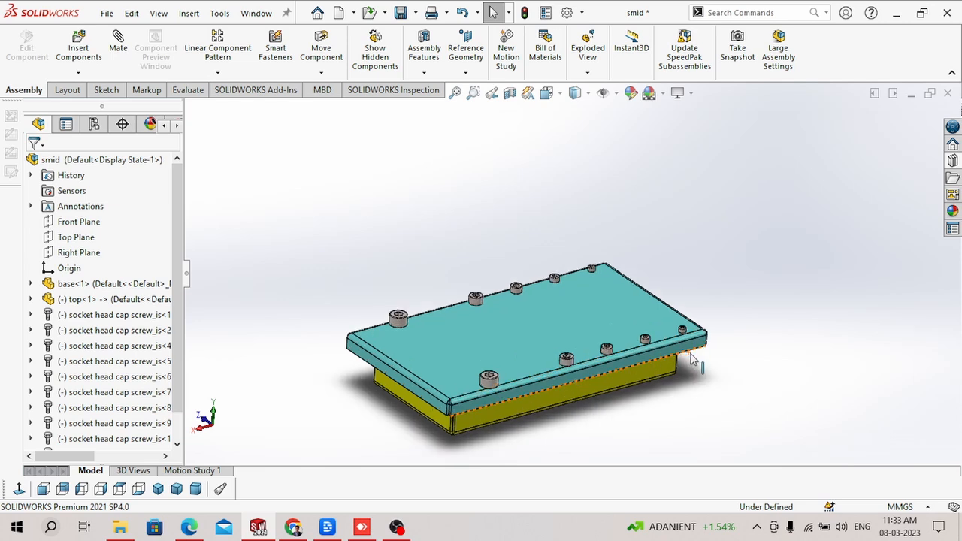
scroll(658, 334, down, 2)
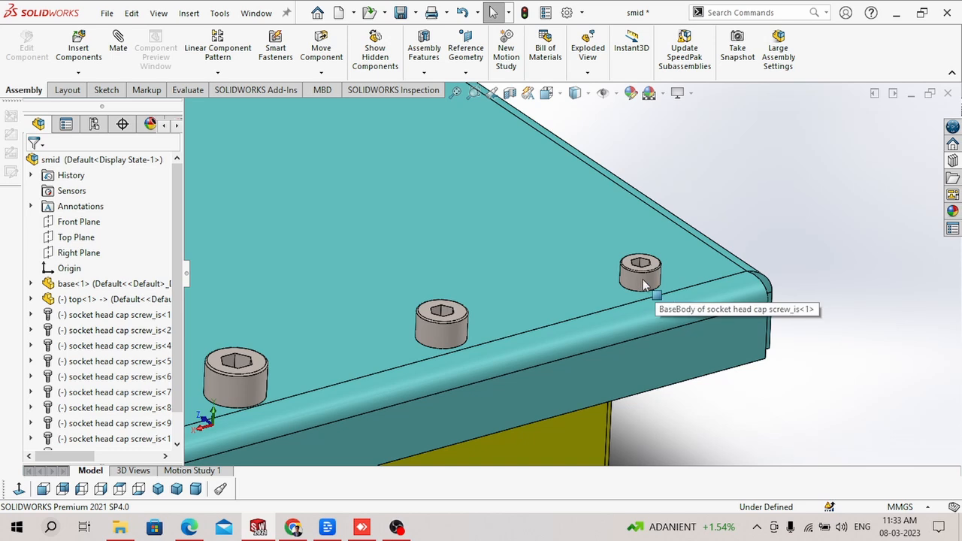
click(644, 281)
click(883, 372)
scroll(491, 337, up, 3)
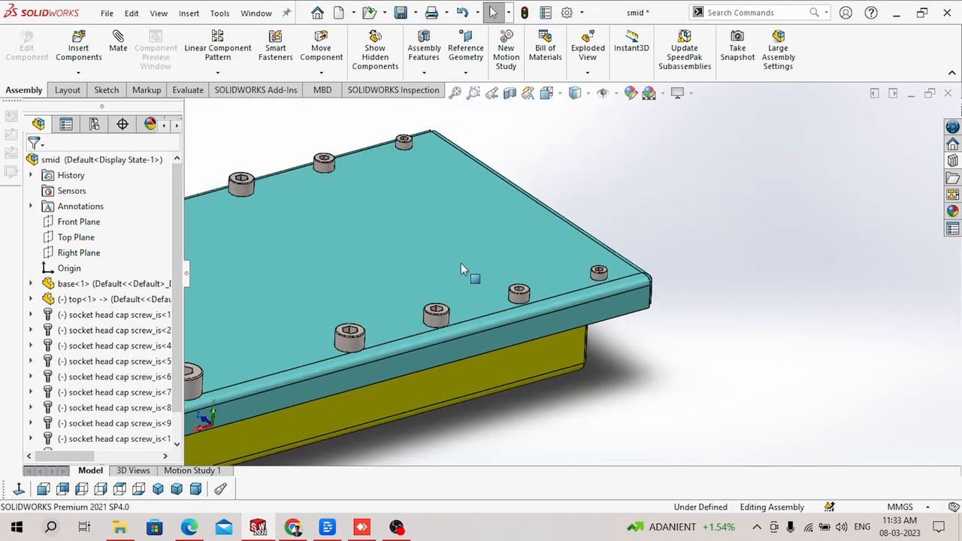
drag(461, 263, 459, 163)
click(701, 237)
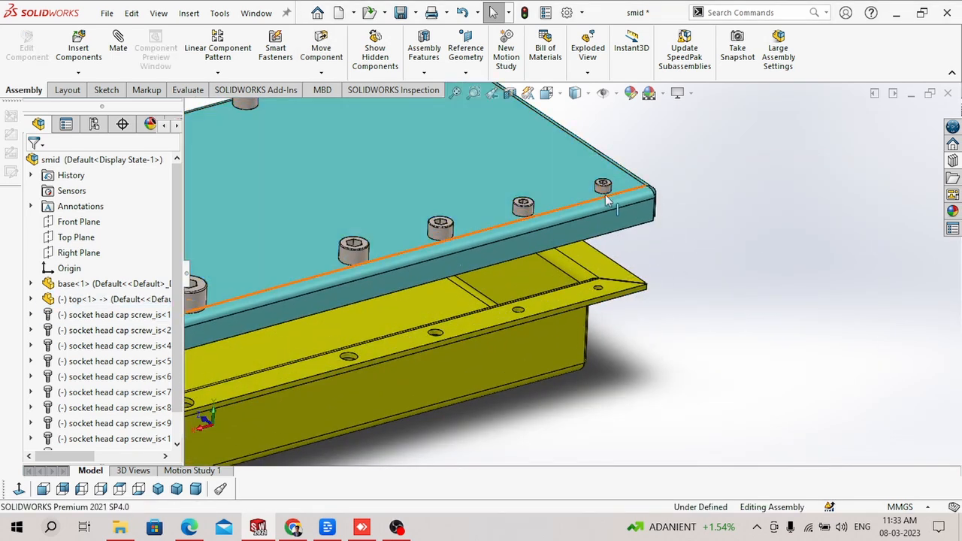
Check the diameter of the smallest corner hole in the base flange beneath the raised cover
scroll(610, 278, down, 2)
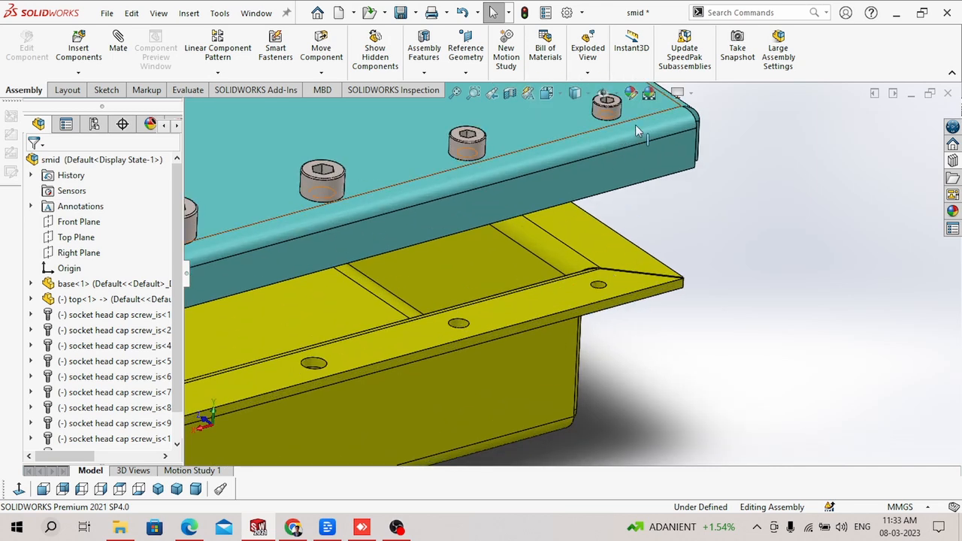
scroll(590, 281, down, 2)
click(576, 303)
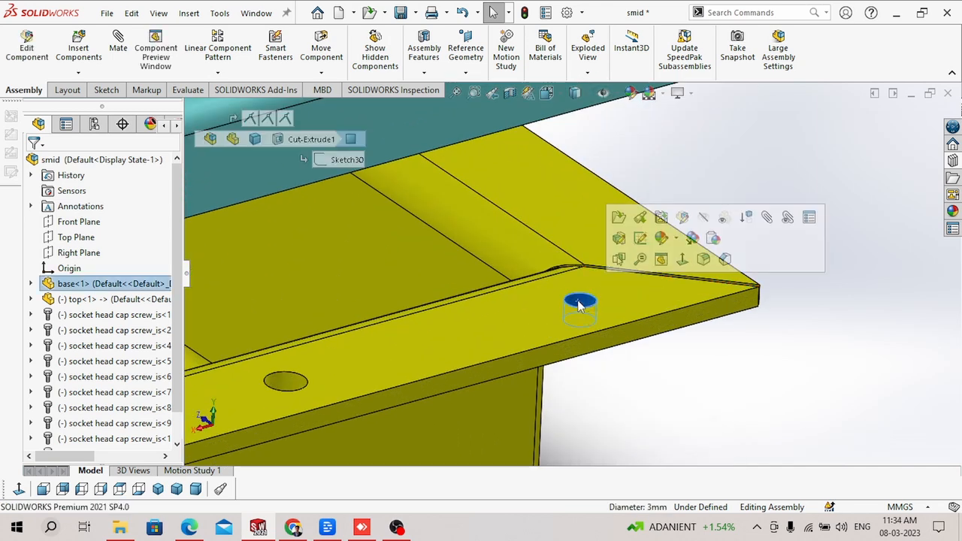
scroll(635, 365, up, 2)
scroll(637, 364, up, 3)
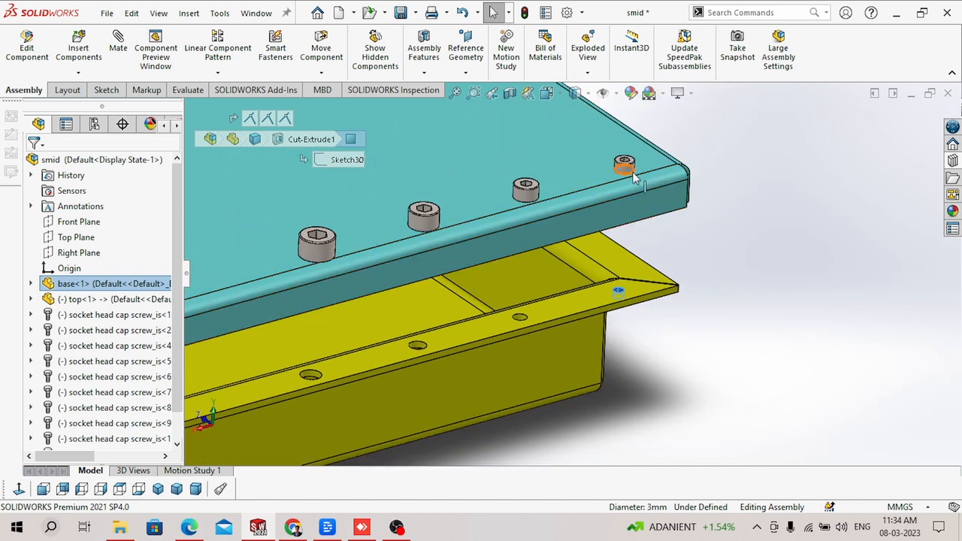
Compare the sizes of the M4 and M5 screws on the cover with the diameters of their matching base flange holes
click(530, 195)
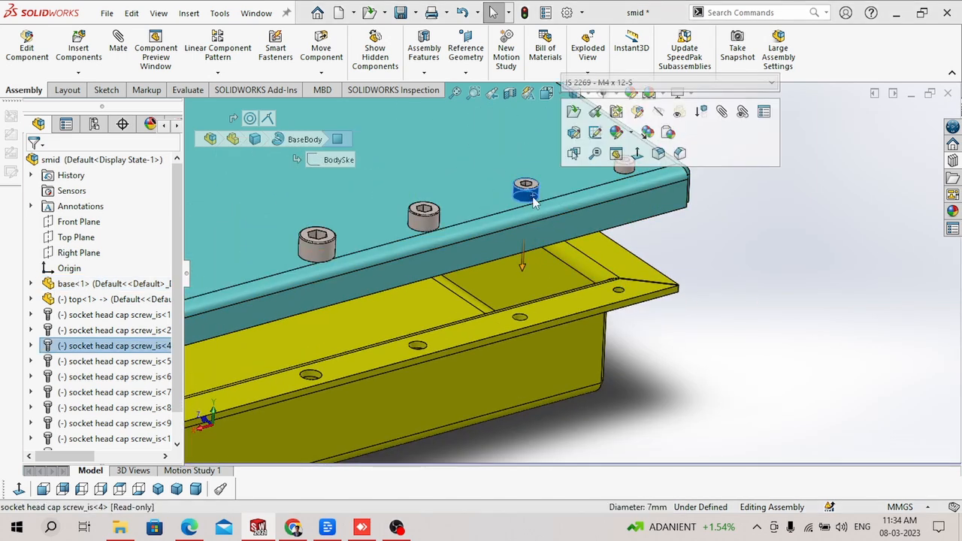
click(521, 319)
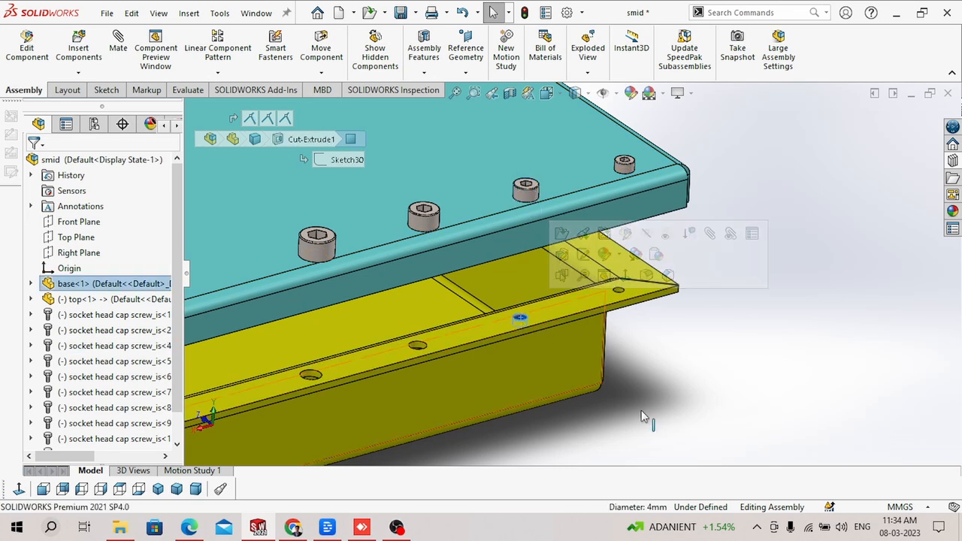
click(757, 319)
click(423, 215)
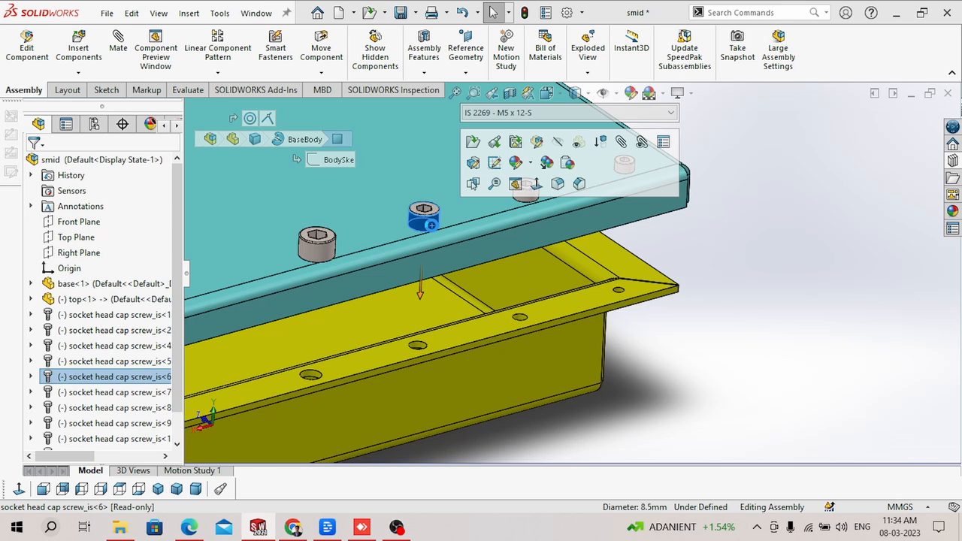
click(418, 345)
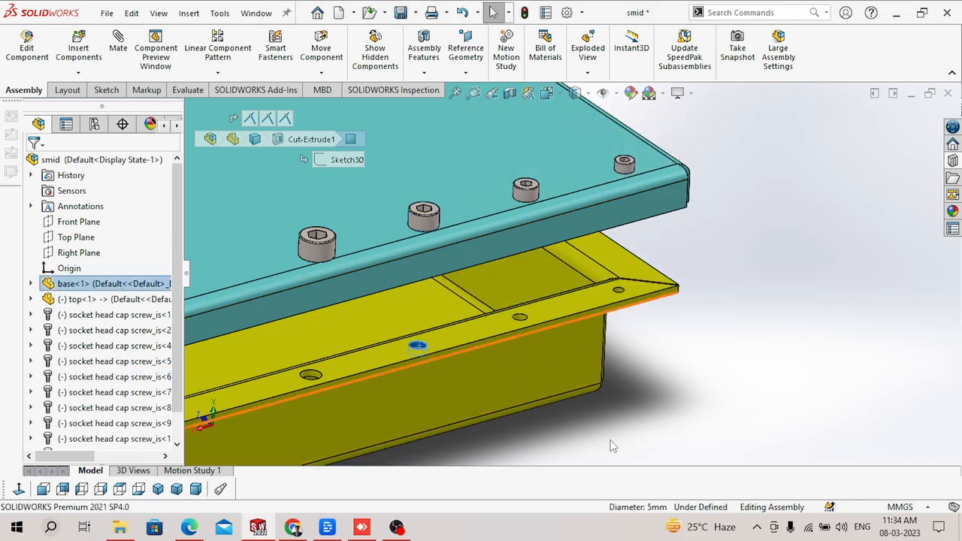
Compare the largest screw head at the cover's near corner with the base flange hole below it, then clear the selection
scroll(521, 404, up, 2)
ctrl+middle_drag(520, 404, 629, 374)
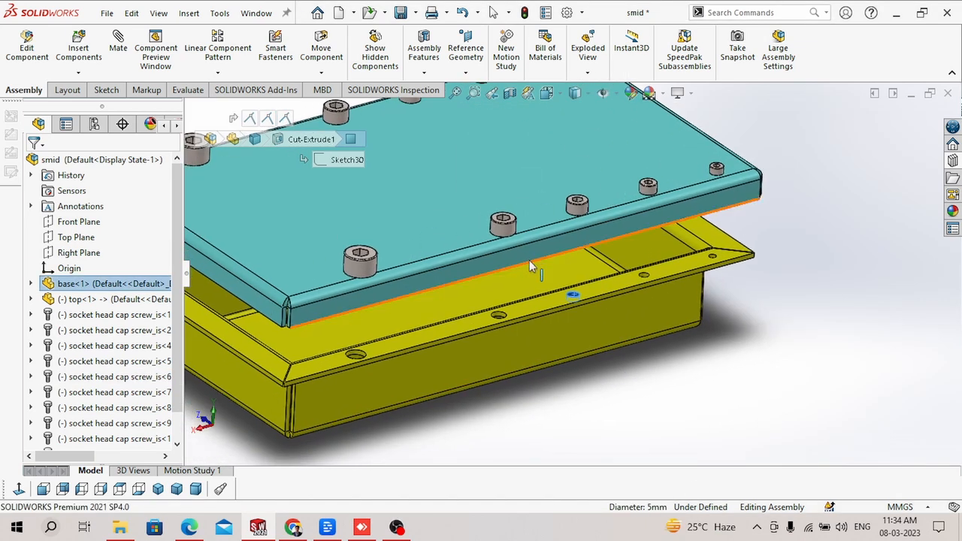
click(360, 259)
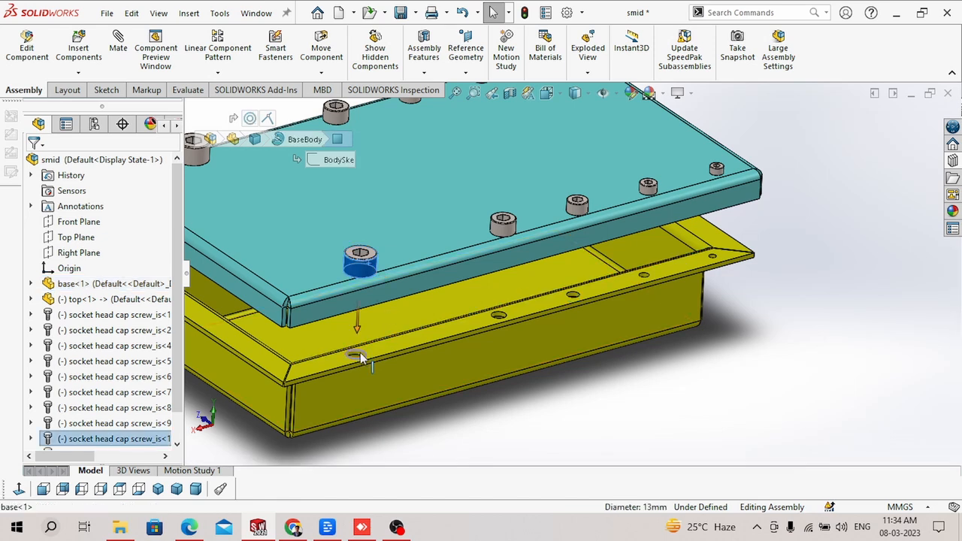
click(359, 354)
click(665, 378)
Check the diameters of the largest hole and its neighbour on the opposite long flange of the base
scroll(386, 287, up, 4)
ctrl+middle_drag(375, 269, 427, 320)
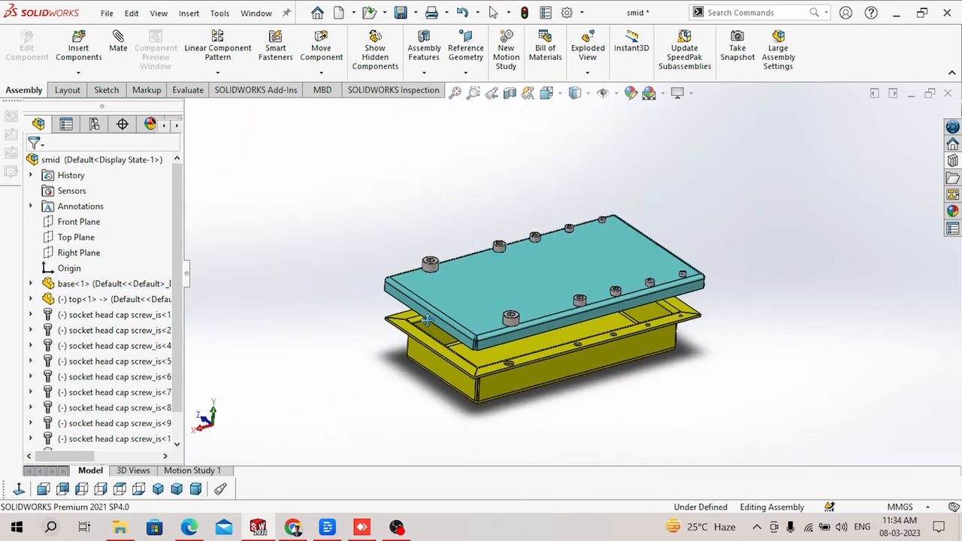
middle_drag(430, 286, 616, 282)
scroll(549, 288, down, 6)
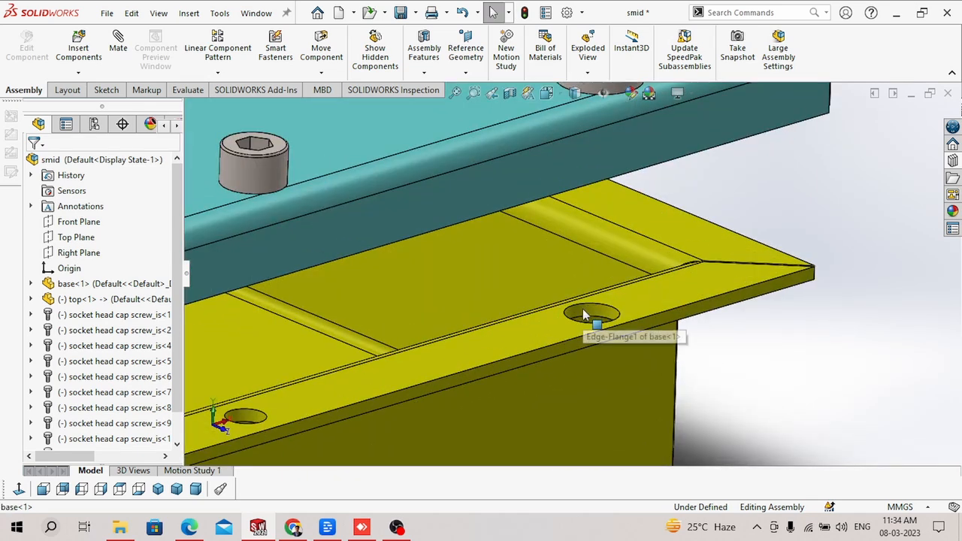
click(583, 311)
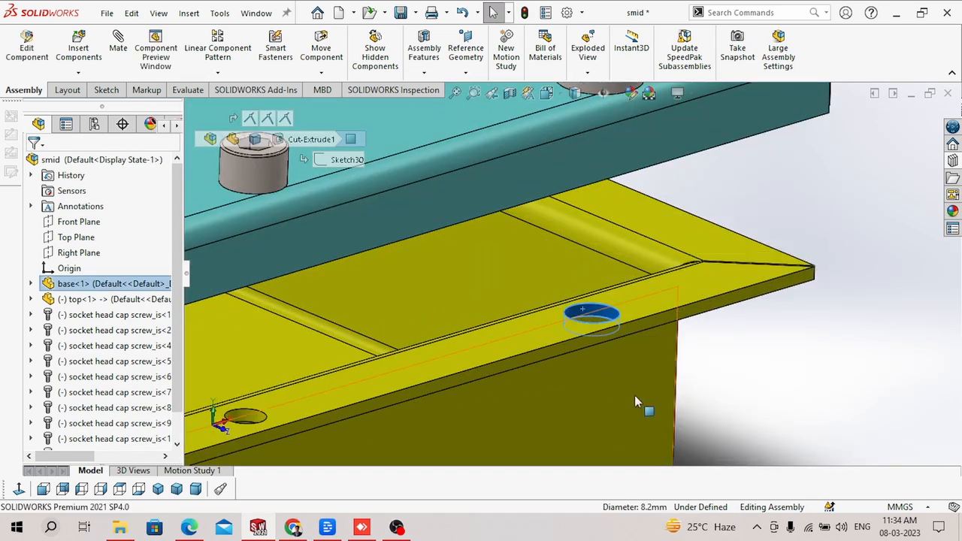
scroll(522, 355, up, 3)
ctrl+middle_drag(522, 355, 551, 347)
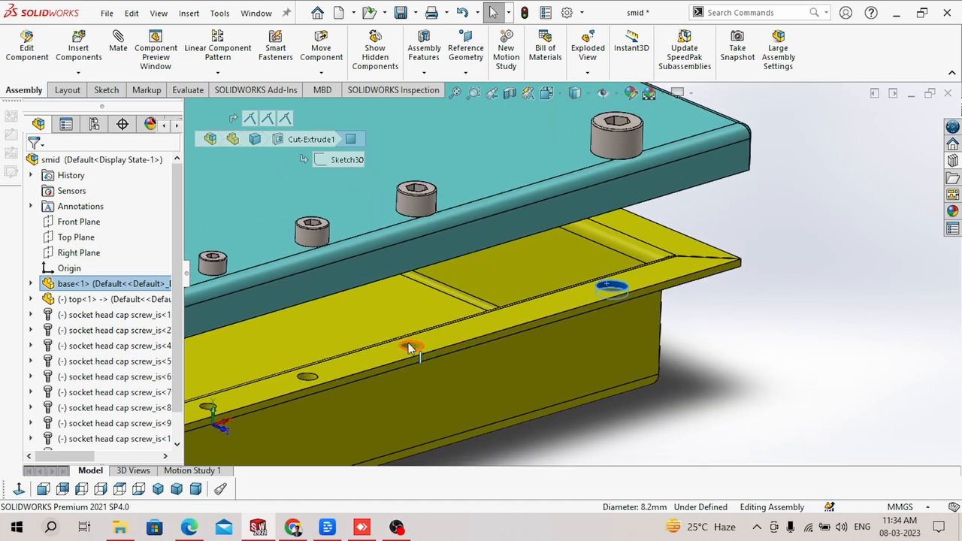
click(409, 347)
scroll(412, 345, up, 2)
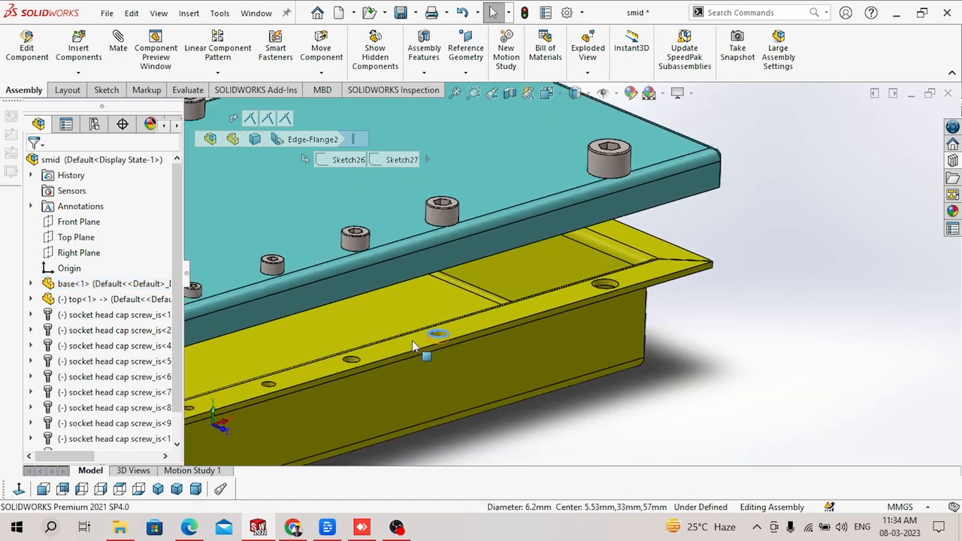
Check the diameters of the three smaller holes on that opposite flange, fit the whole assembly in view and clear the selection
scroll(412, 346, up, 3)
scroll(556, 298, down, 5)
click(553, 306)
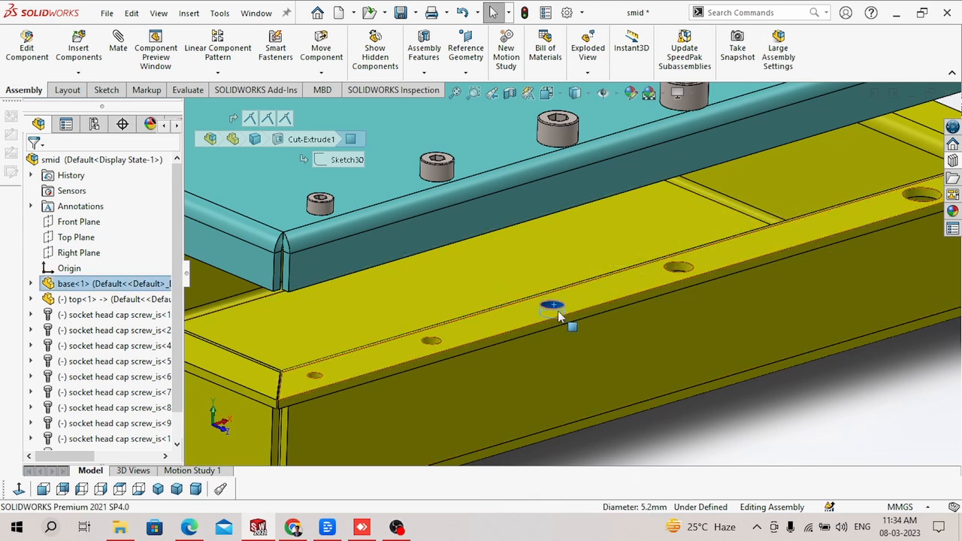
click(434, 344)
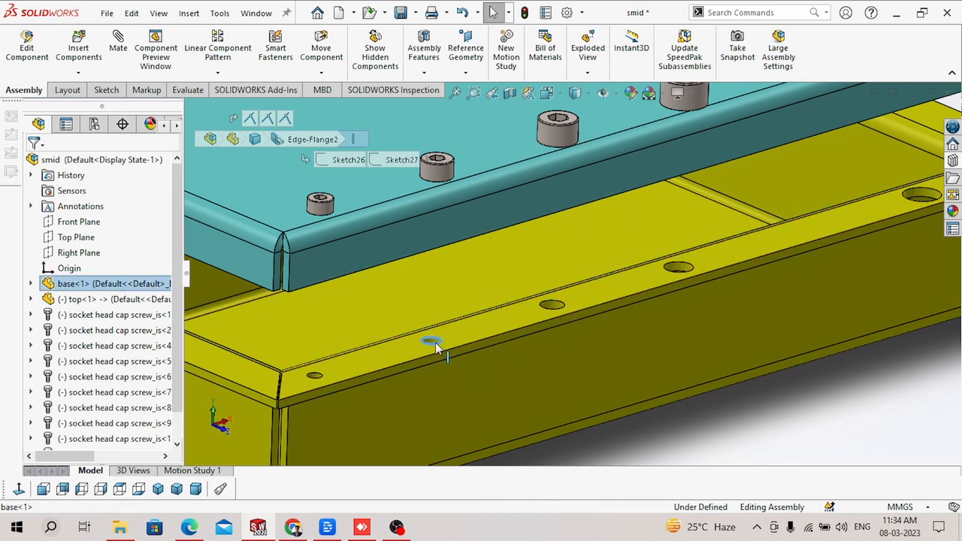
click(316, 378)
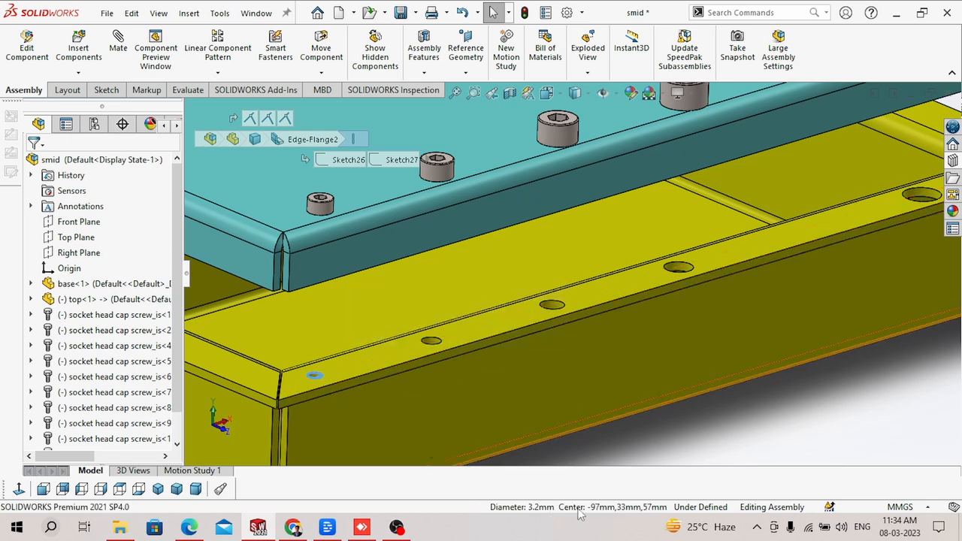
key(f)
click(649, 201)
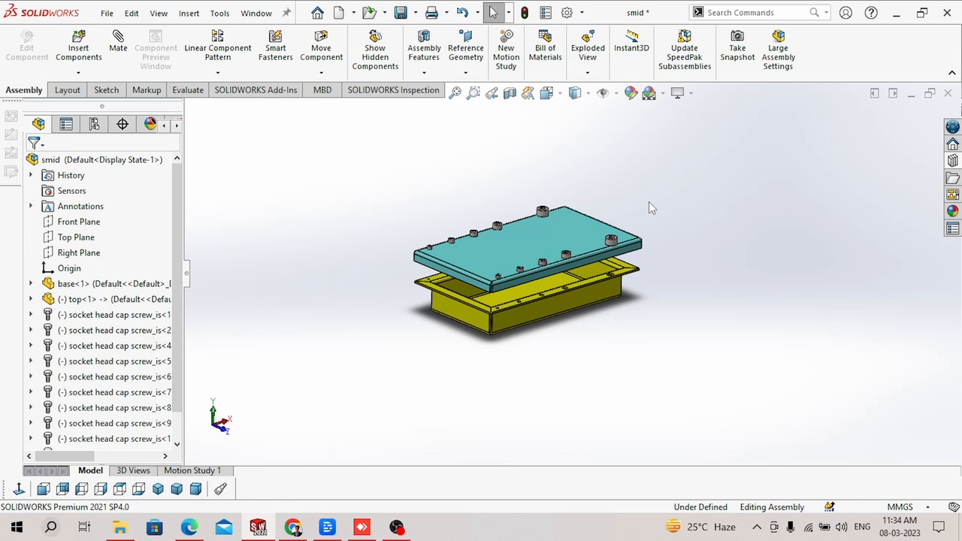
Examine the raised cover, both rows of screw heads and the base flanges from above, from the sides and from beneath
scroll(563, 209, down, 4)
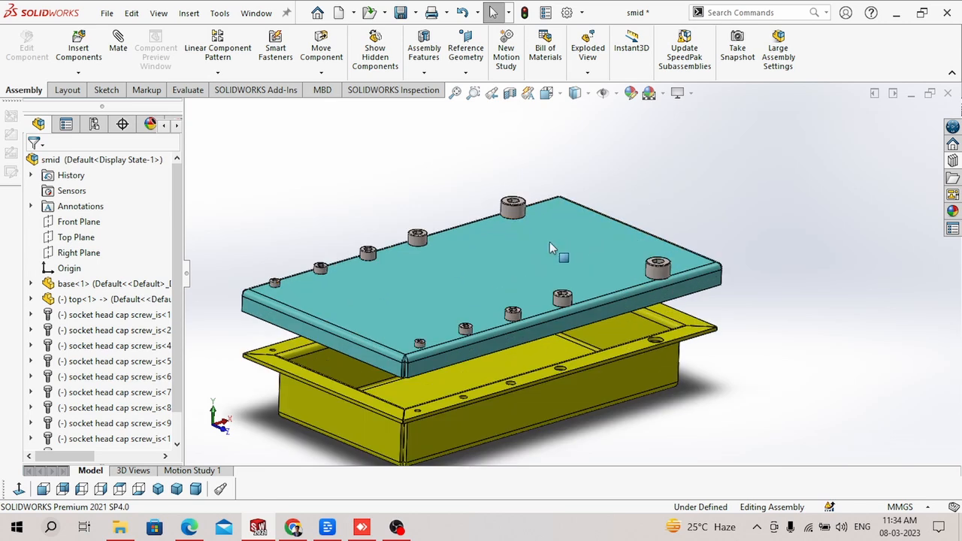
middle_drag(549, 242, 566, 336)
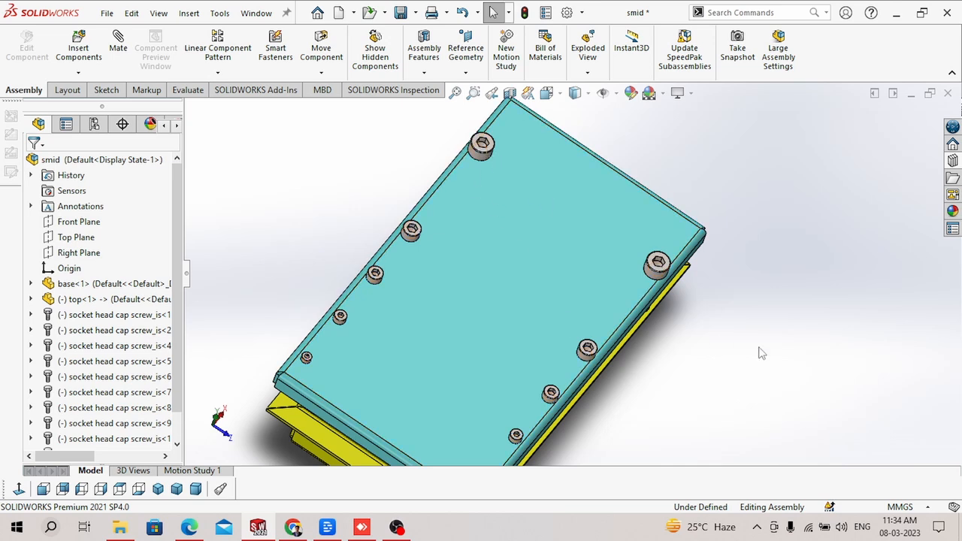
middle_drag(472, 158, 674, 299)
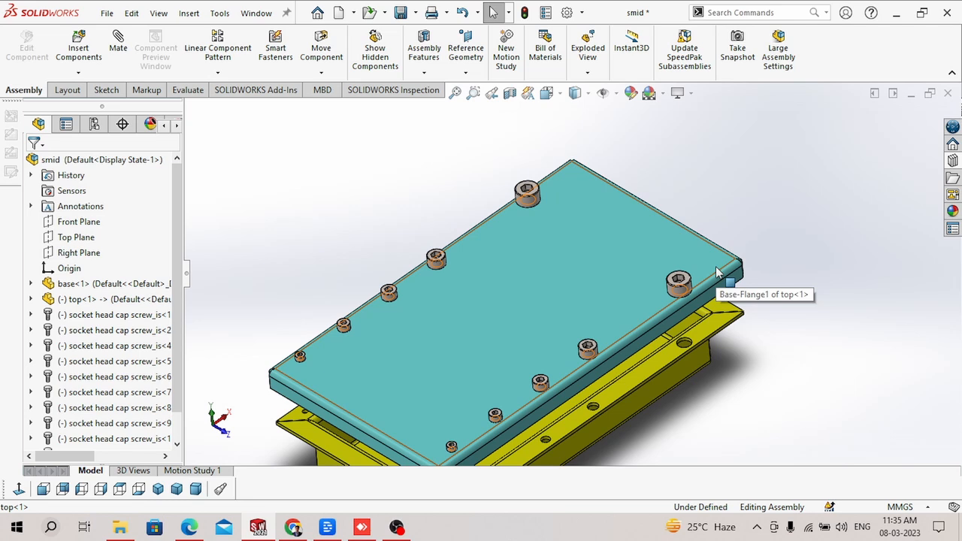
middle_drag(718, 274, 443, 300)
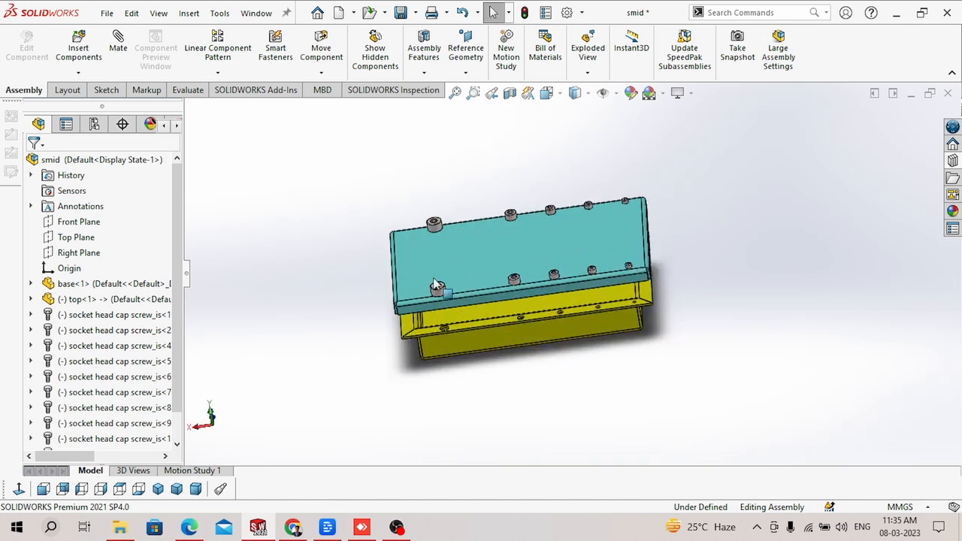
scroll(441, 299, down, 3)
middle_drag(457, 344, 547, 253)
scroll(647, 199, up, 3)
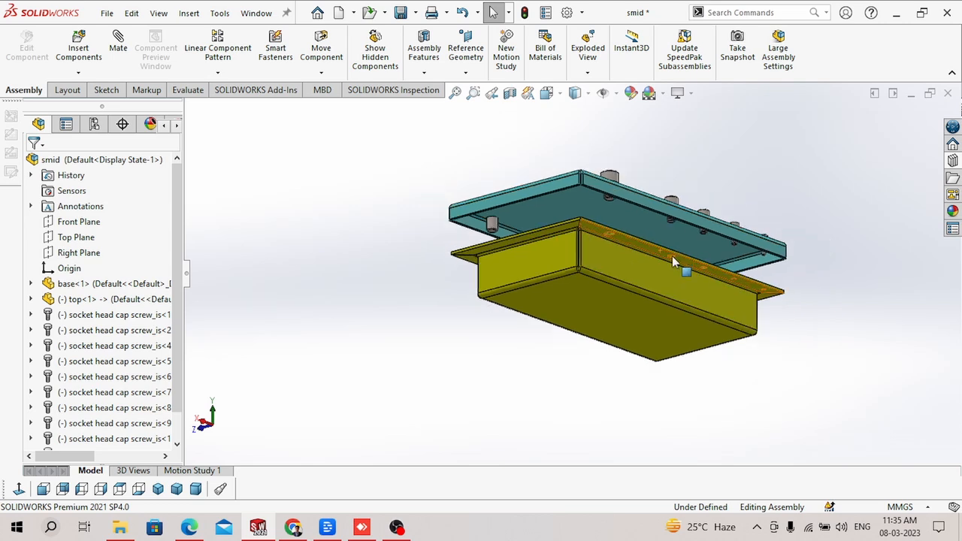
middle_drag(672, 255, 654, 308)
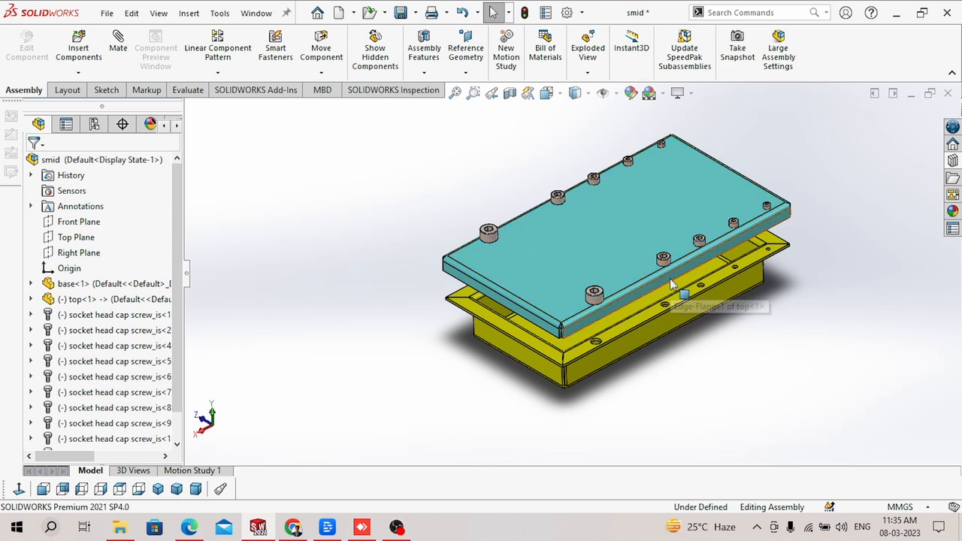
scroll(609, 255, down, 4)
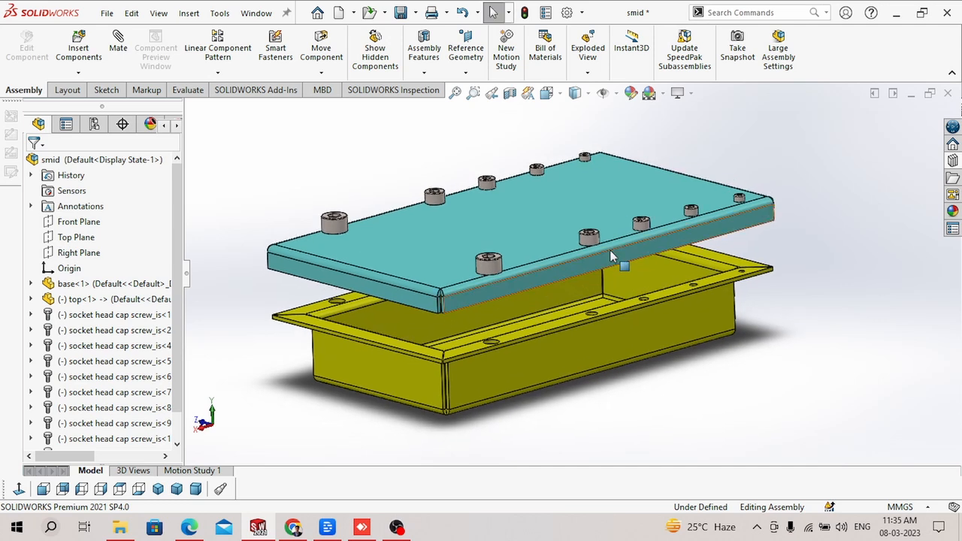
middle_drag(609, 249, 655, 281)
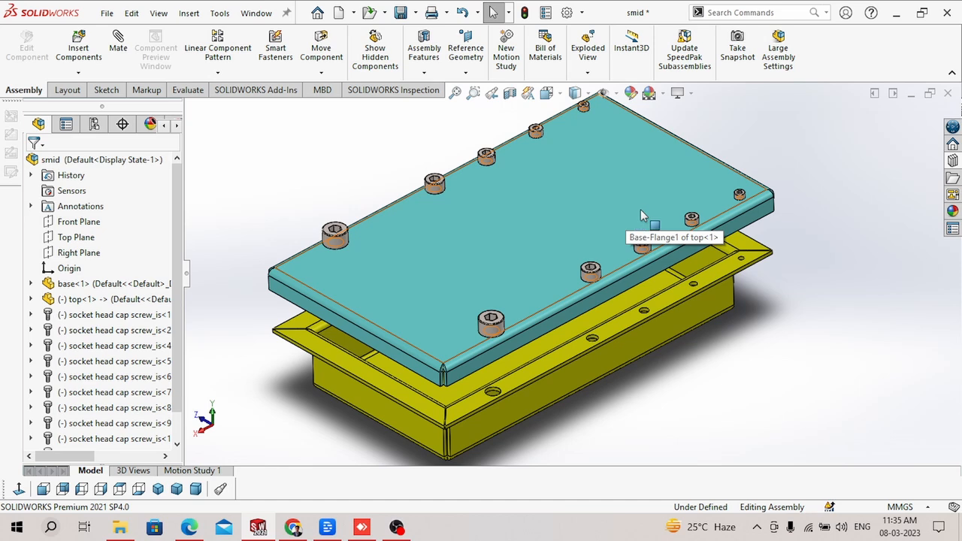
middle_drag(653, 281, 676, 265)
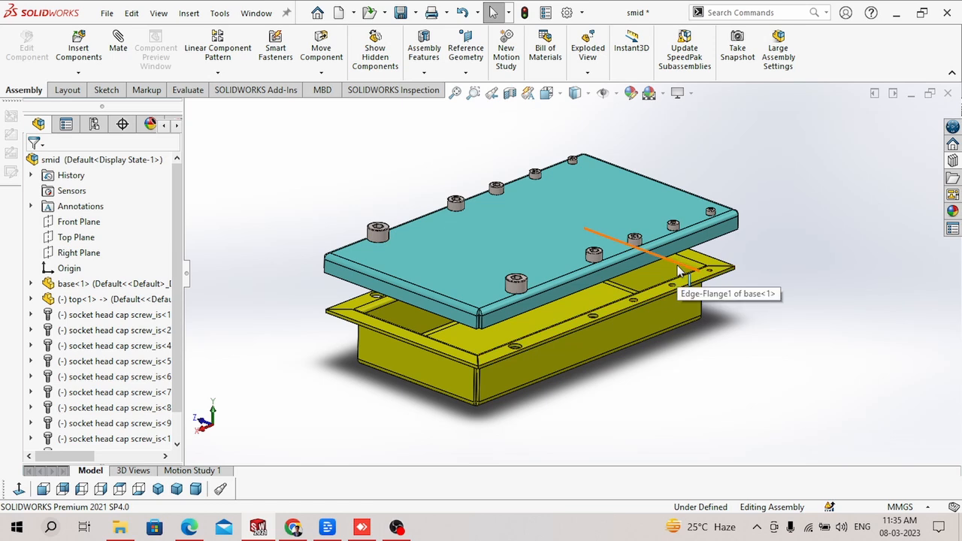
Recheck the diameters of the two largest holes on the first long flange of the base and clear the selection
scroll(678, 271, down, 5)
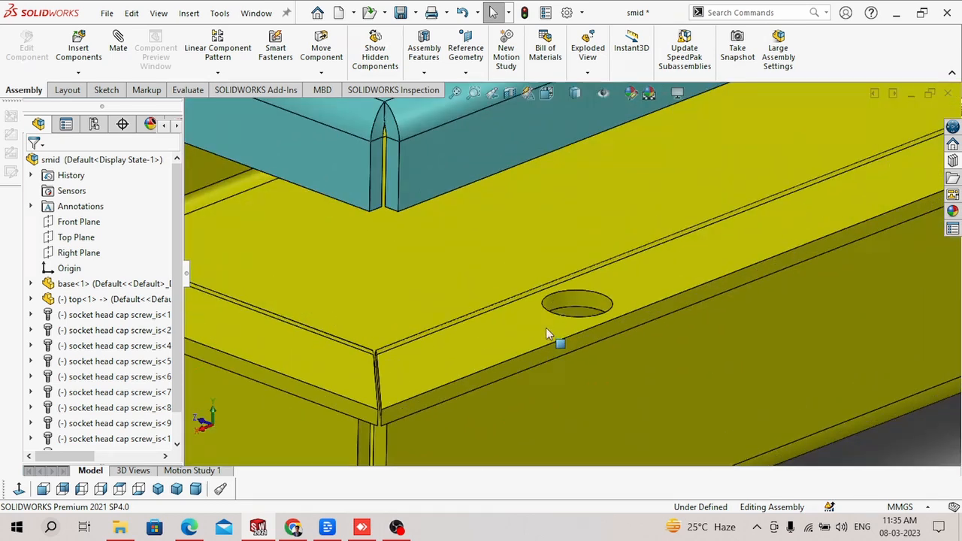
click(580, 302)
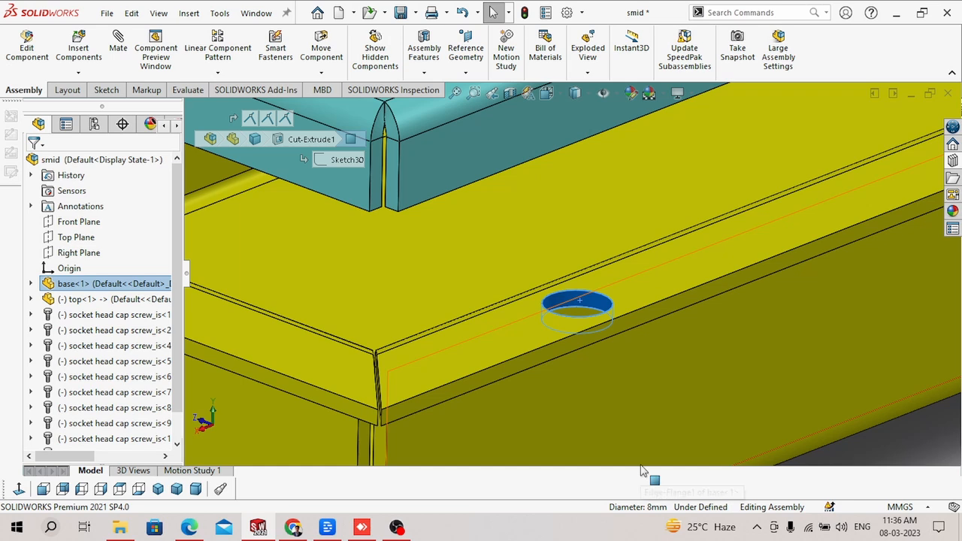
scroll(541, 293, up, 6)
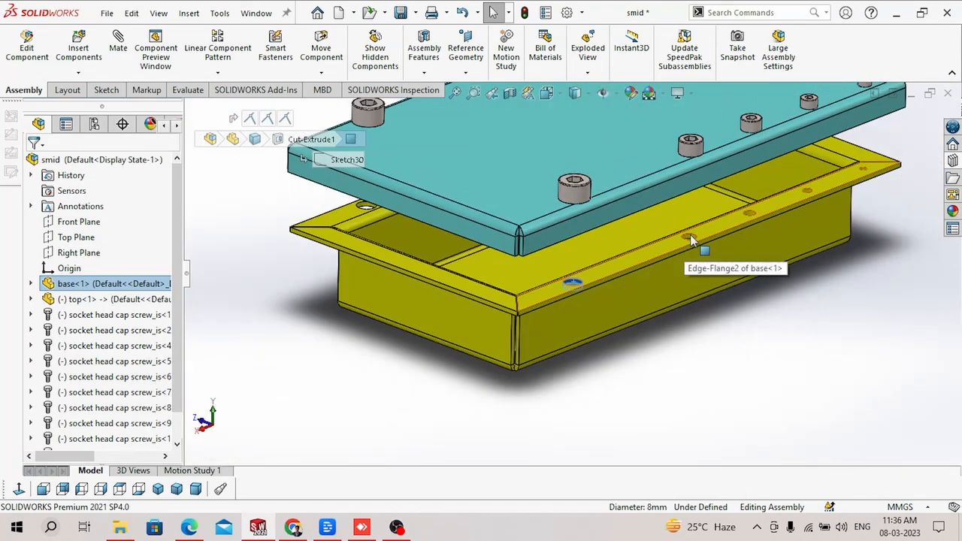
scroll(688, 234, down, 6)
click(655, 250)
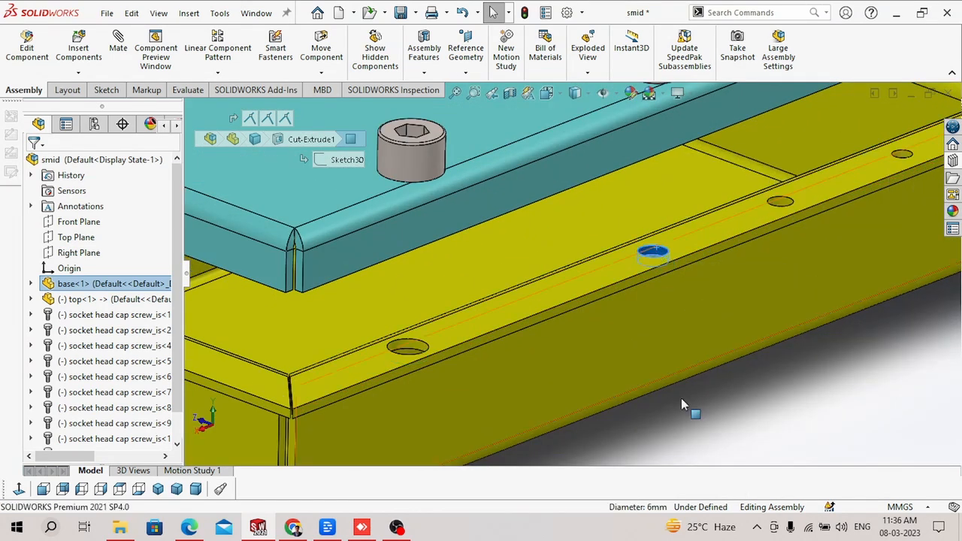
scroll(578, 261, up, 5)
scroll(688, 248, down, 5)
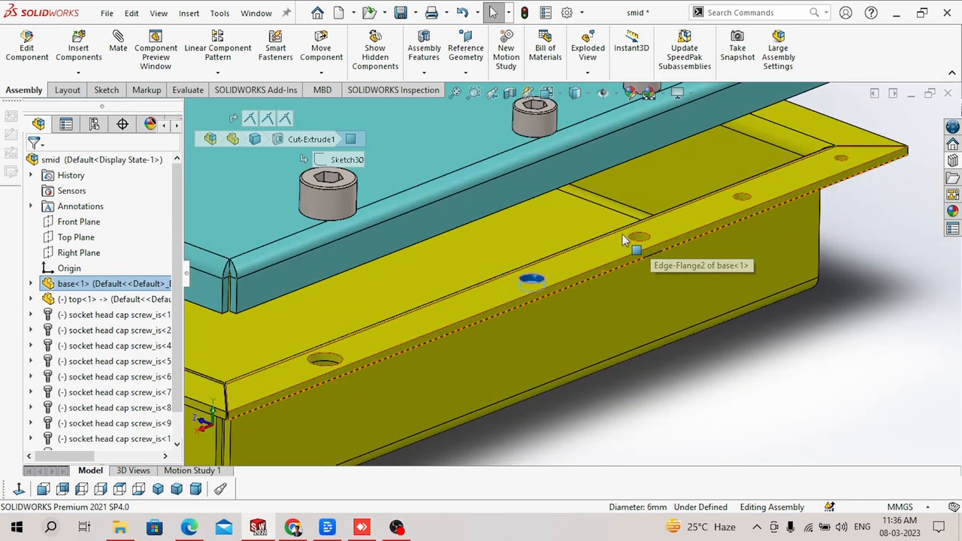
scroll(628, 240, up, 5)
scroll(571, 289, down, 3)
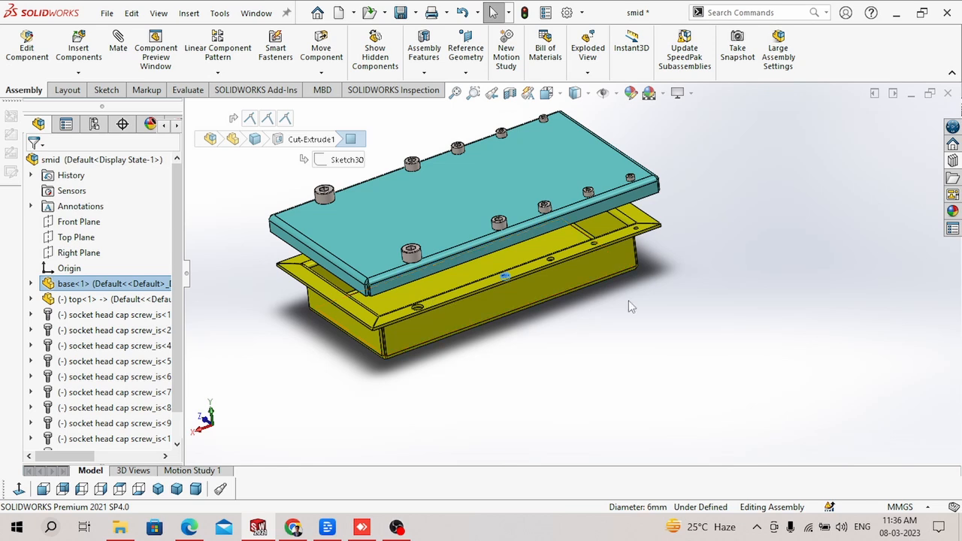
click(661, 306)
Examine how the largest corner screw lines up with its flange hole and how the screw ends project beneath the cover
scroll(571, 275, up, 3)
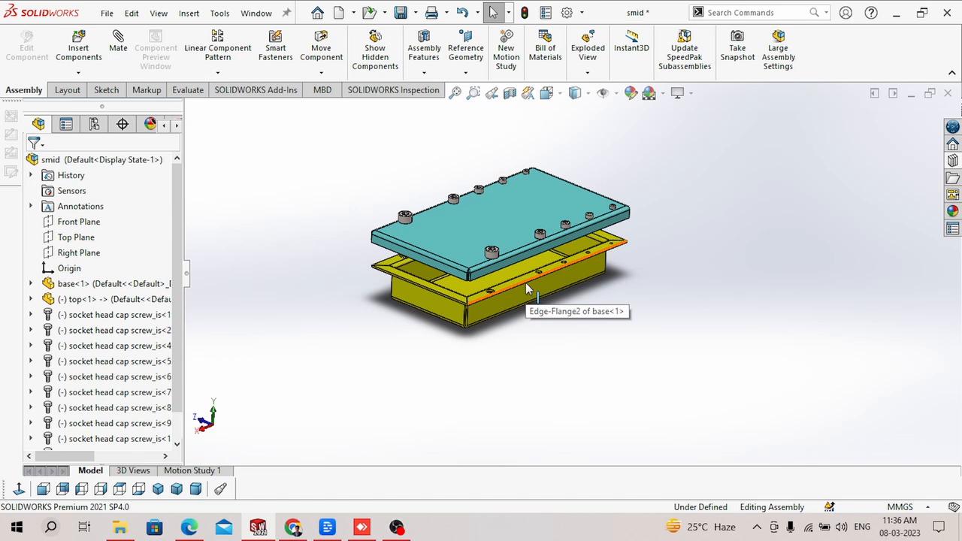
scroll(502, 285, down, 5)
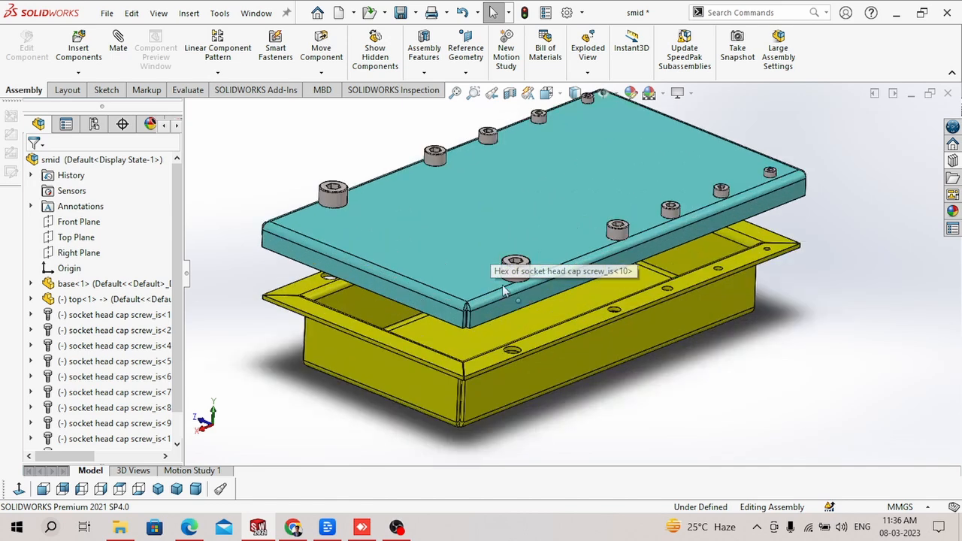
scroll(502, 284, down, 3)
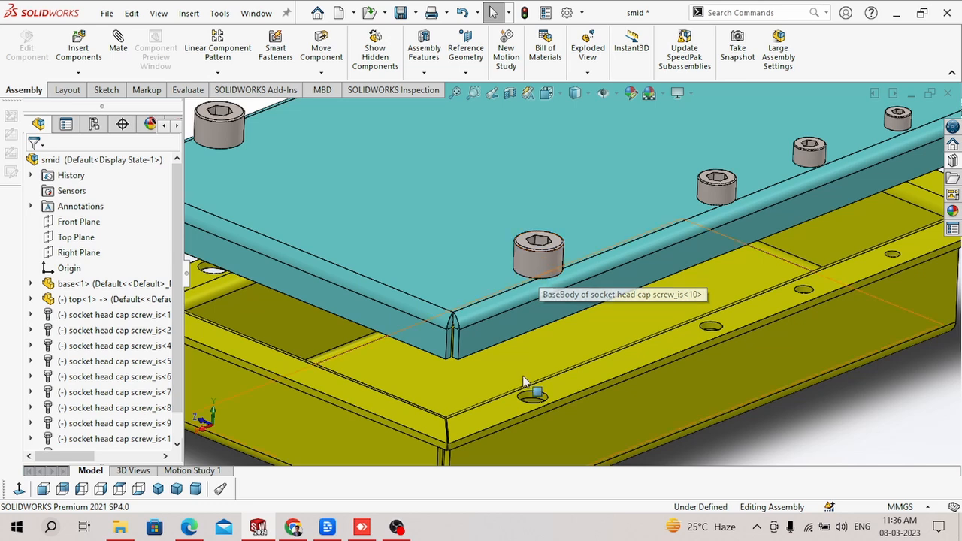
scroll(548, 321, up, 8)
middle_drag(548, 322, 498, 259)
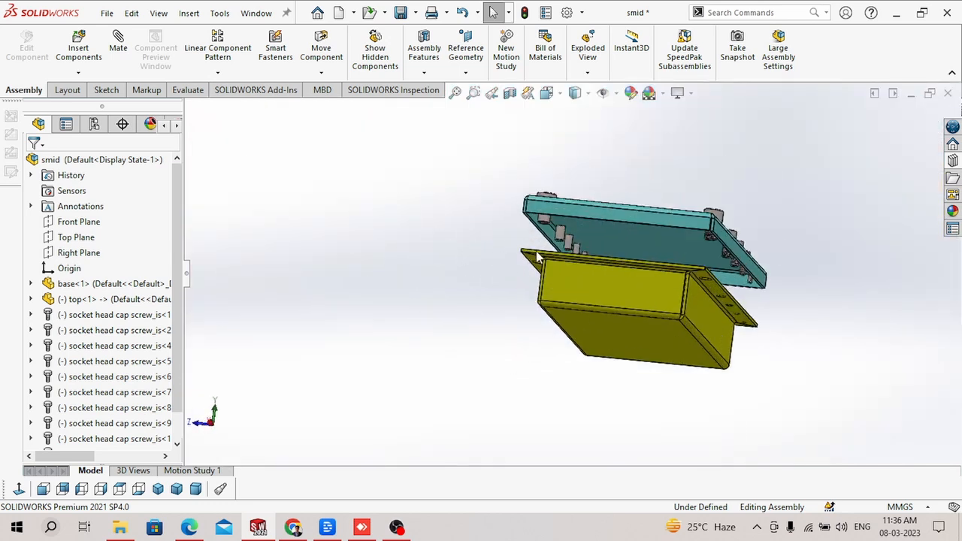
scroll(526, 258, down, 3)
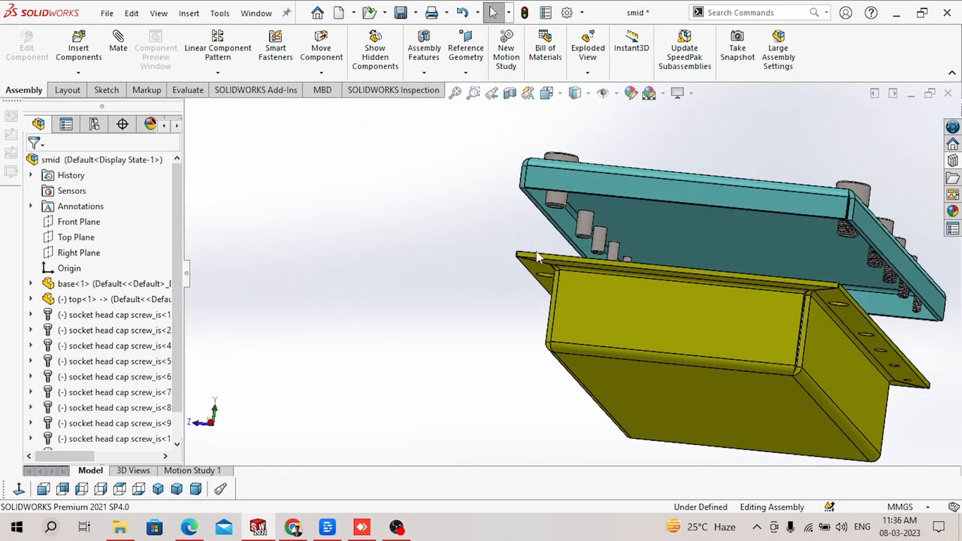
scroll(808, 257, up, 4)
middle_drag(653, 216, 583, 272)
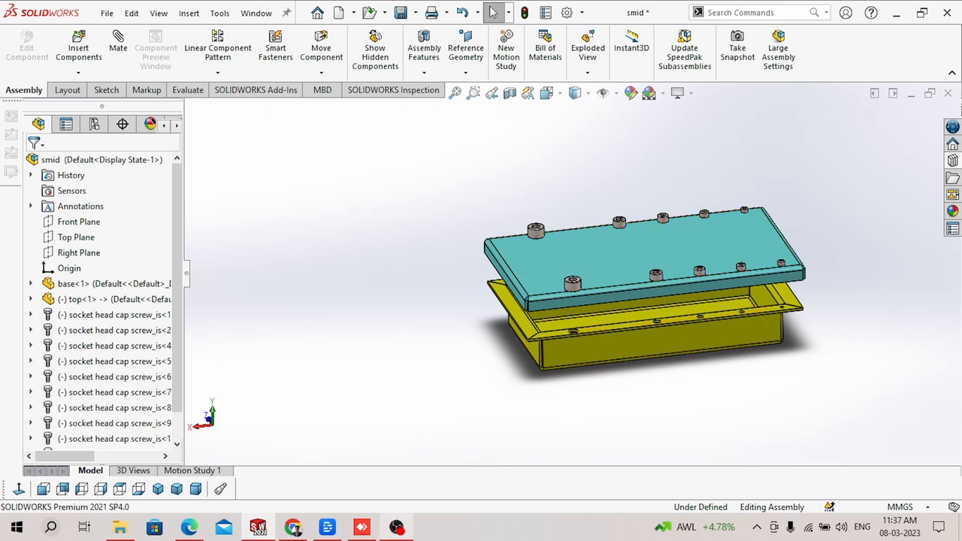
click(396, 528)
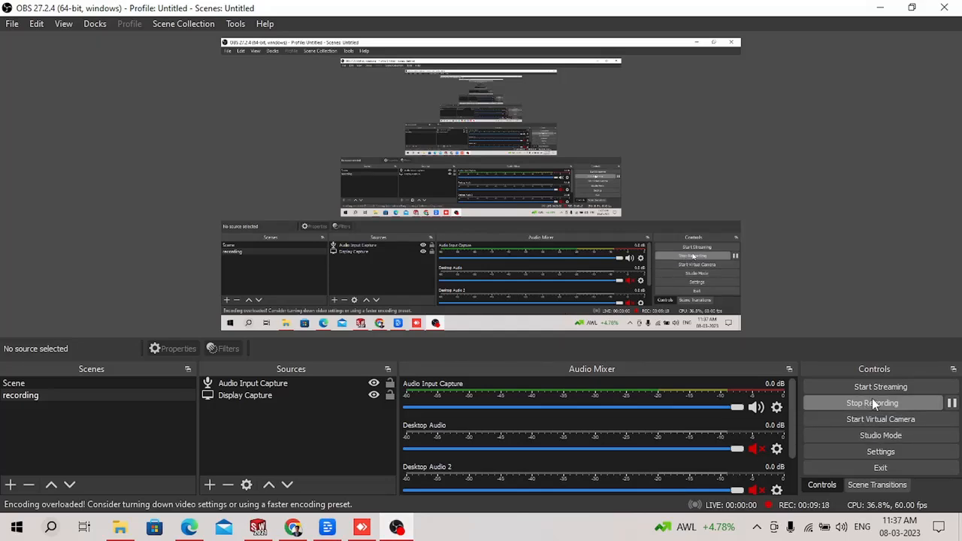